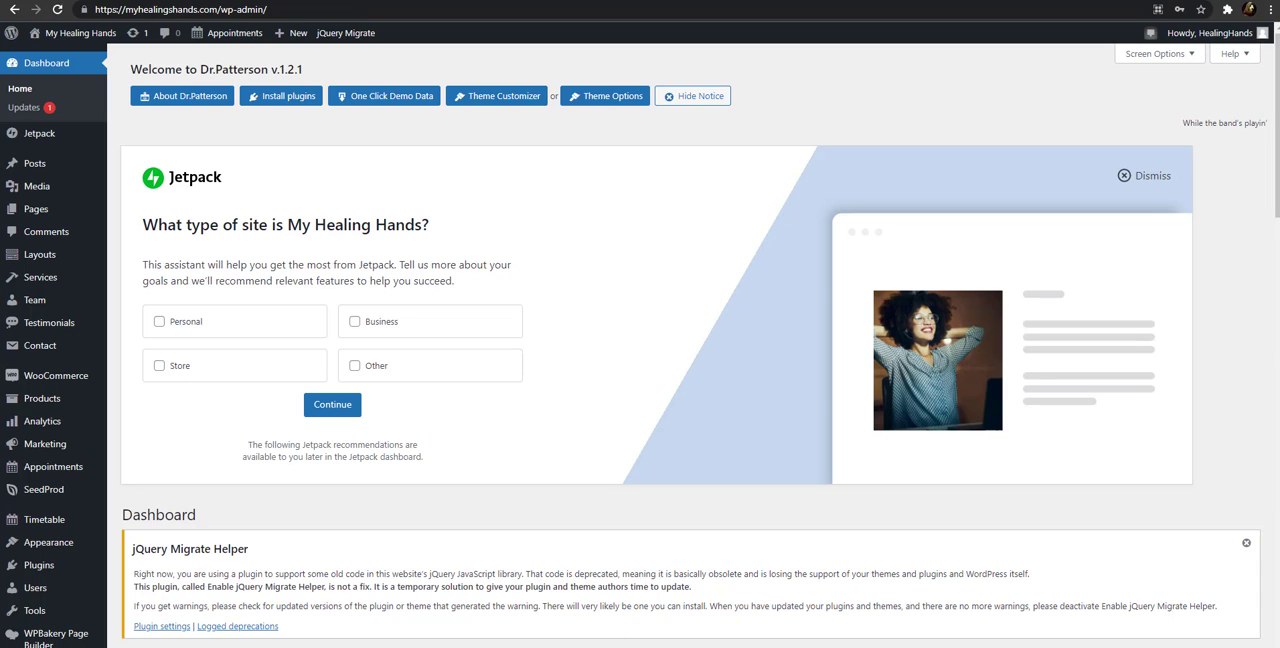
right_click(641, 647)
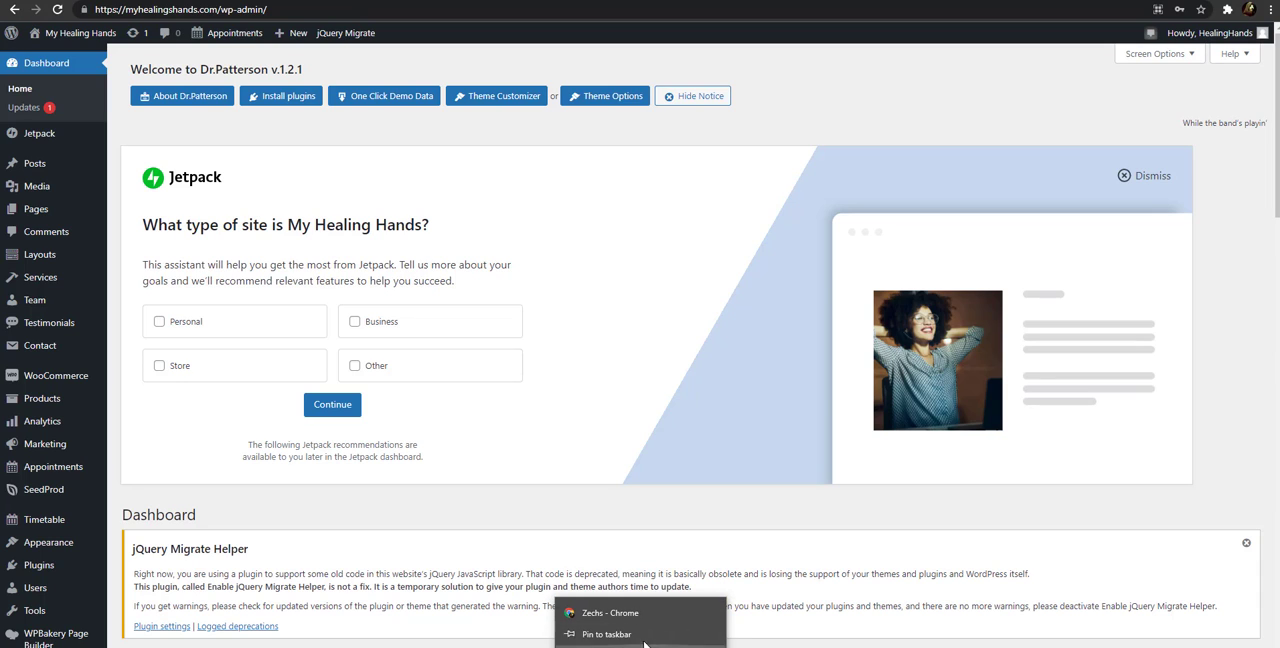
left_click(1270, 9)
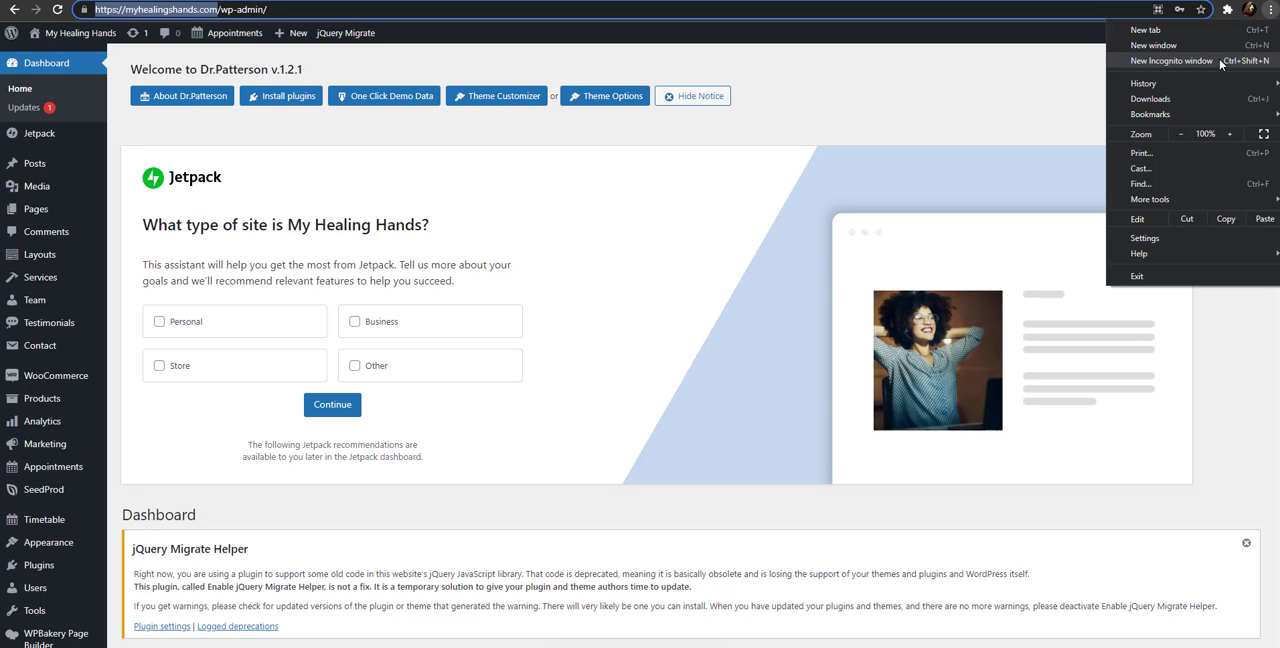
left_click(1219, 60)
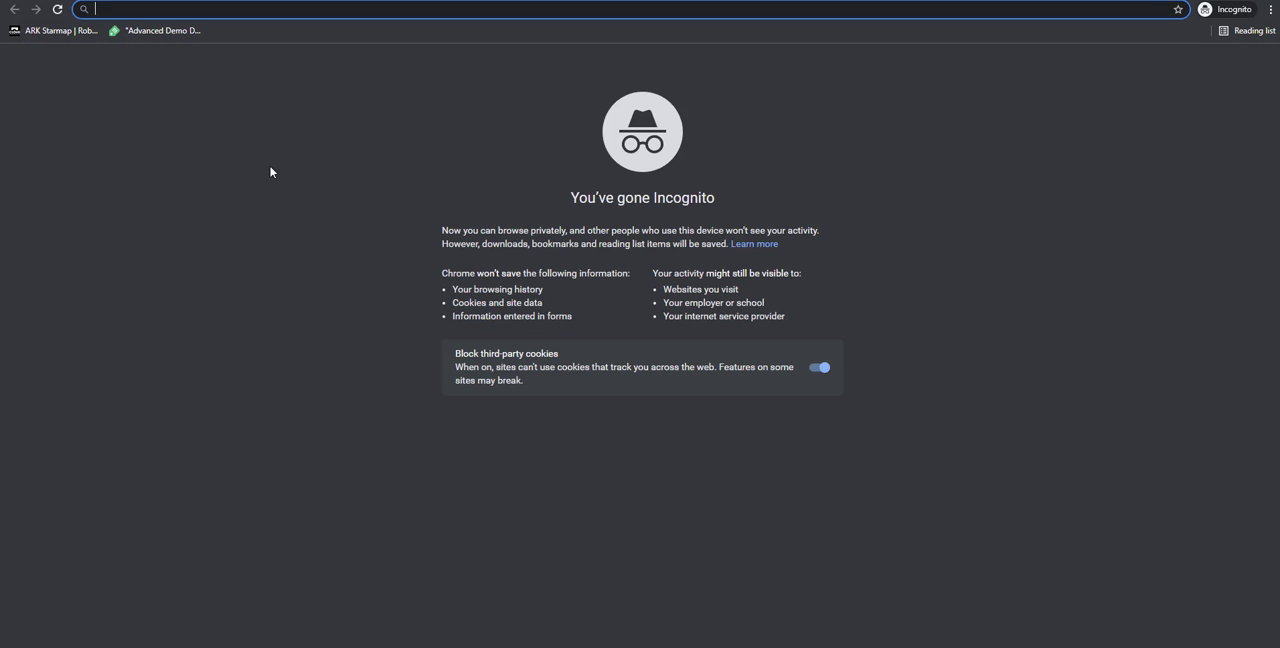
type("https://myhealinghands.com")
key("Return")
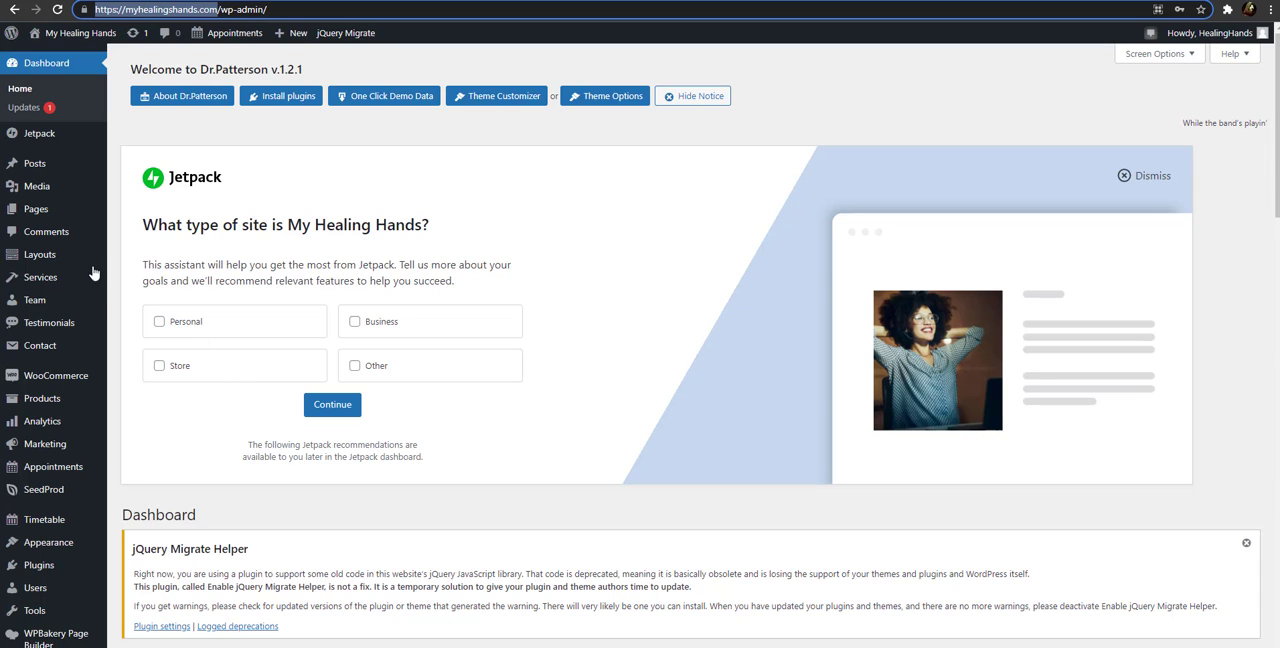
Open the list of all the site's pages in a new tab and look through it
mouse_move(36, 211)
left_click(135, 213)
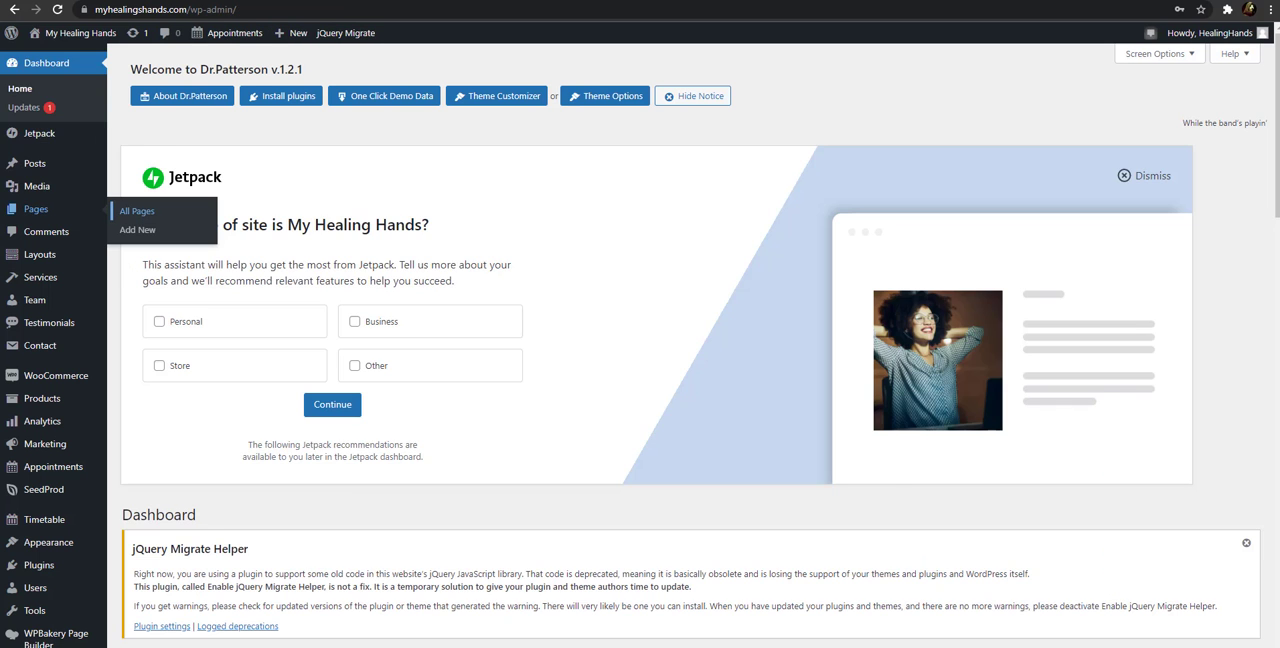
left_click(212, 1)
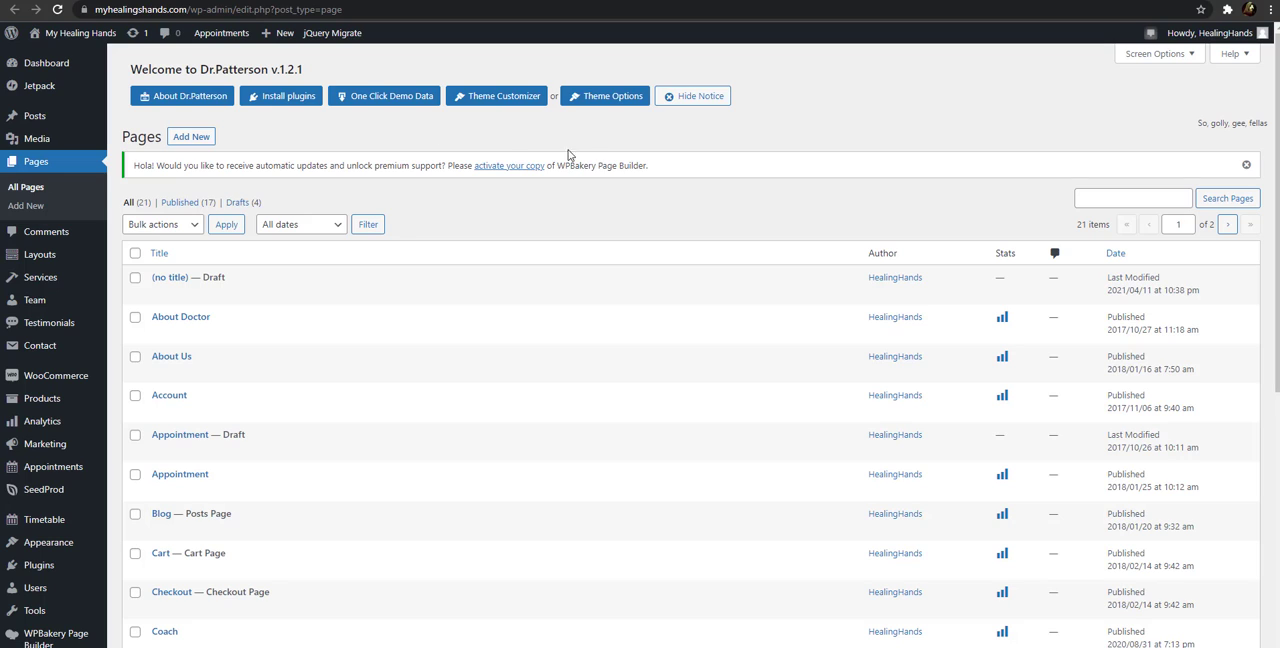
left_click(190, 140)
scroll(410, 340, "down", 5)
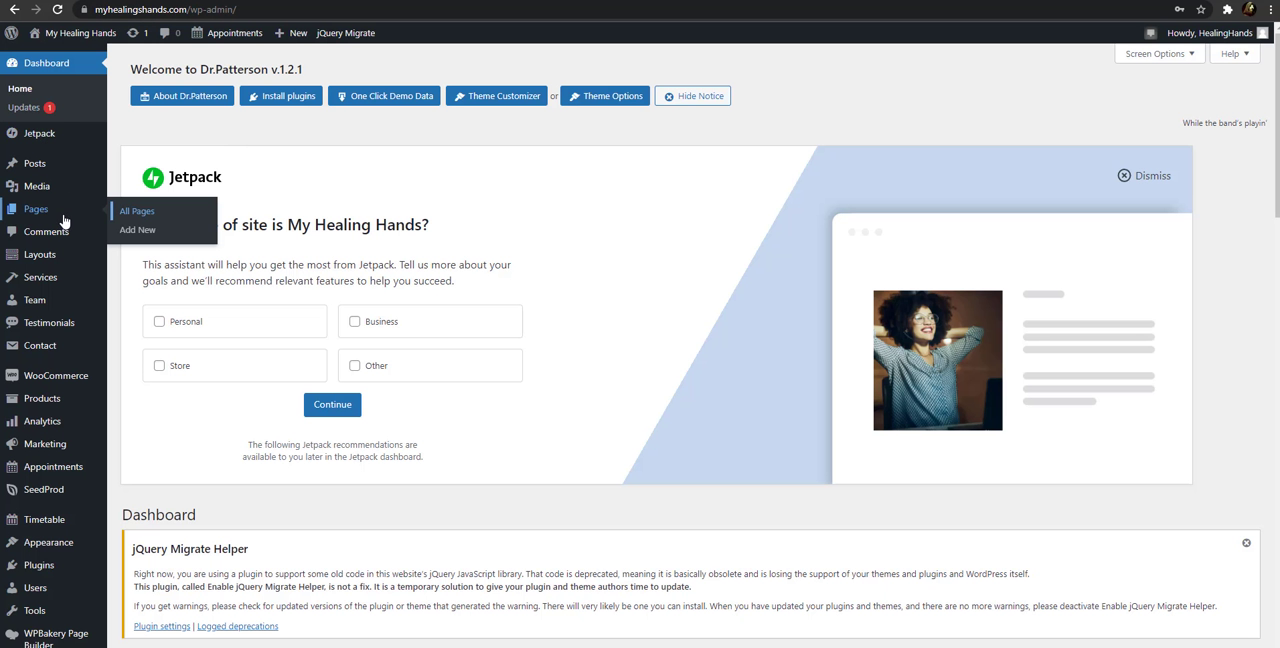
left_click(137, 211)
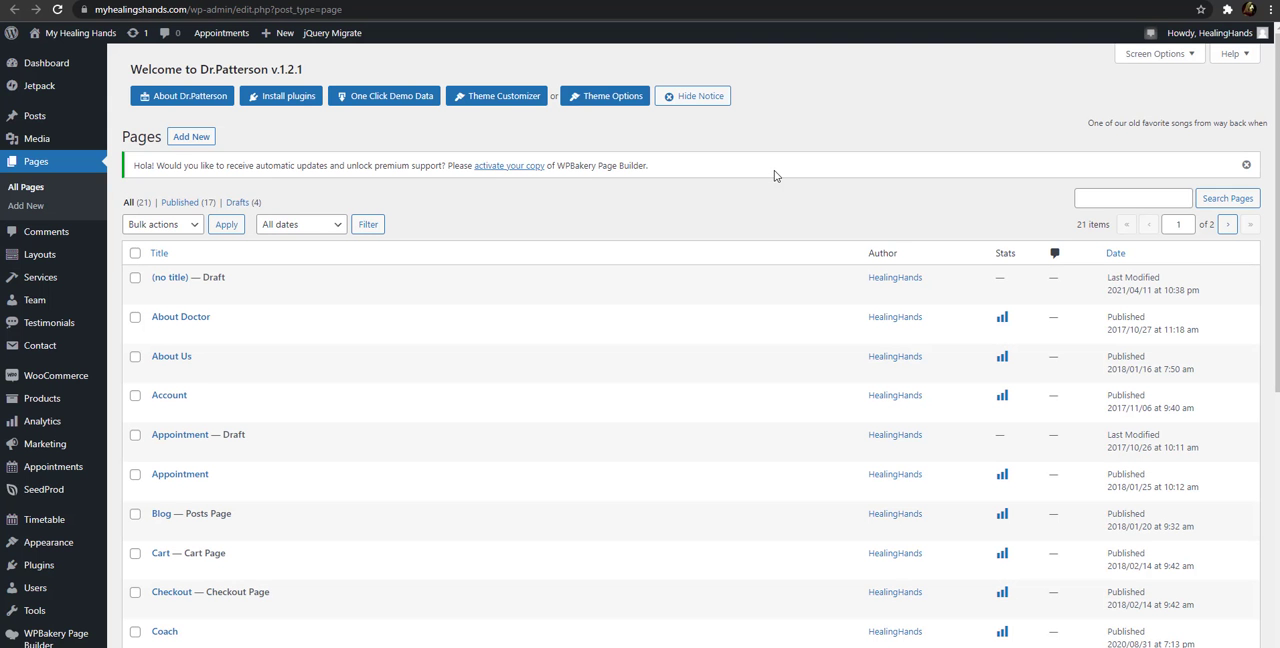
scroll(952, 342, "down", 5)
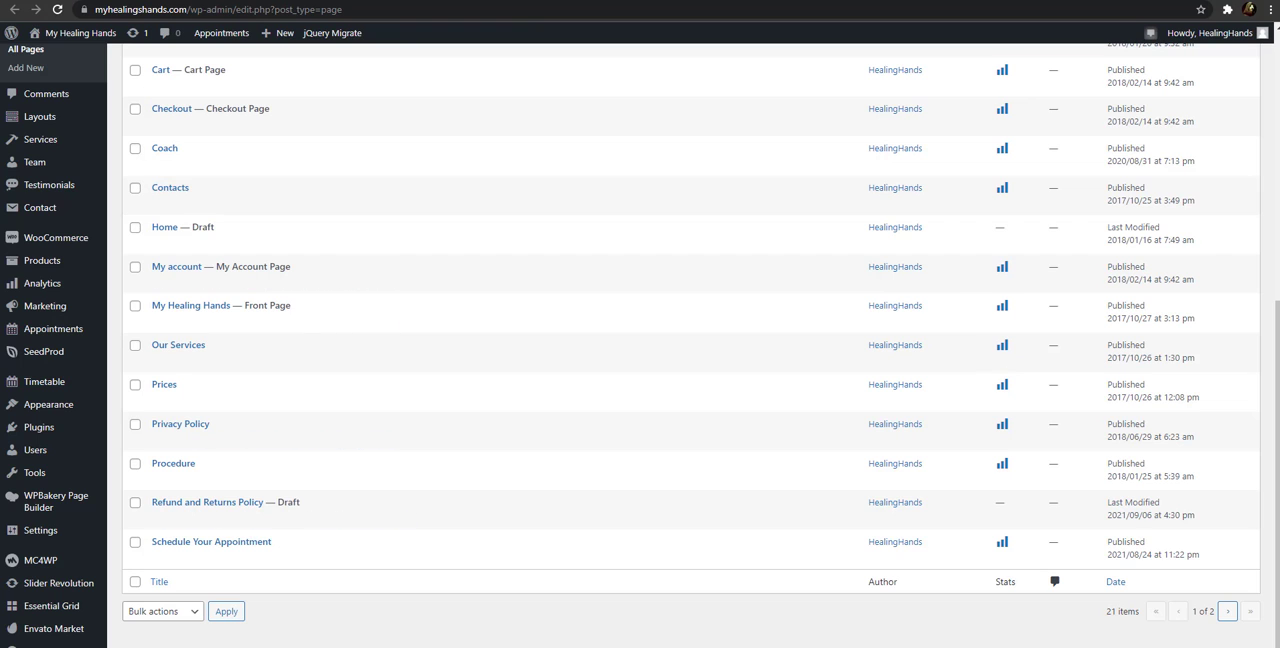
scroll(1110, 200, "up", 5)
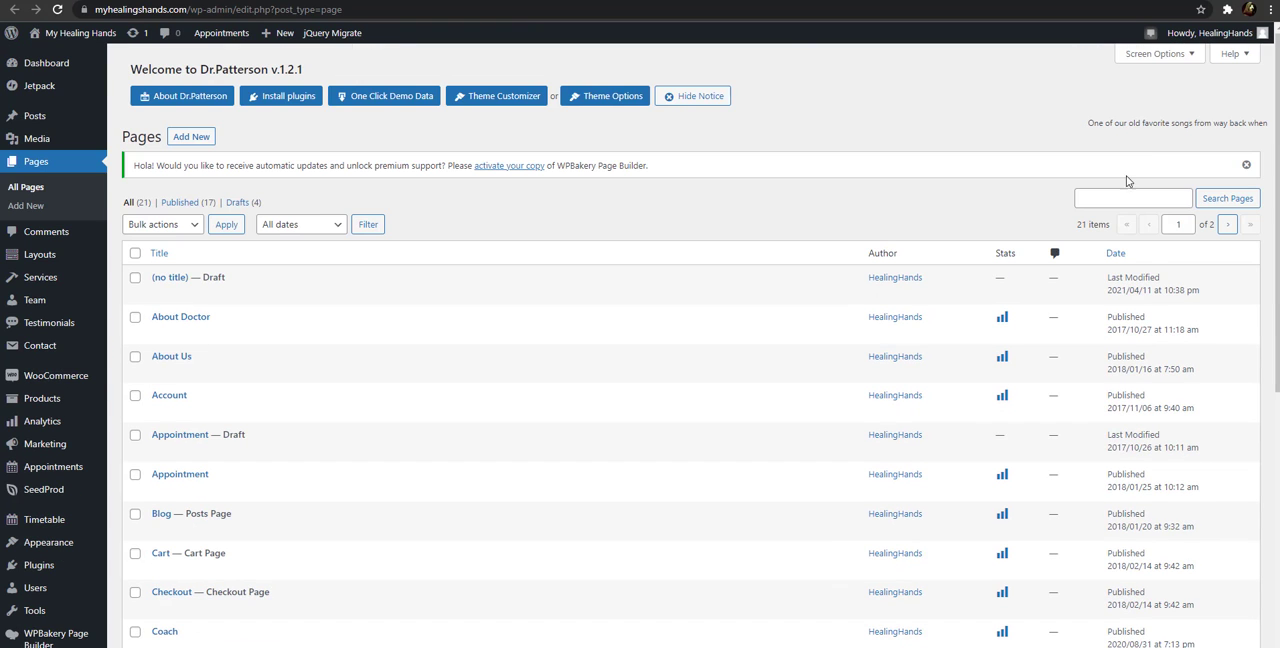
Set the pages list to show 100 items per page and look through the full list
left_click(1158, 54)
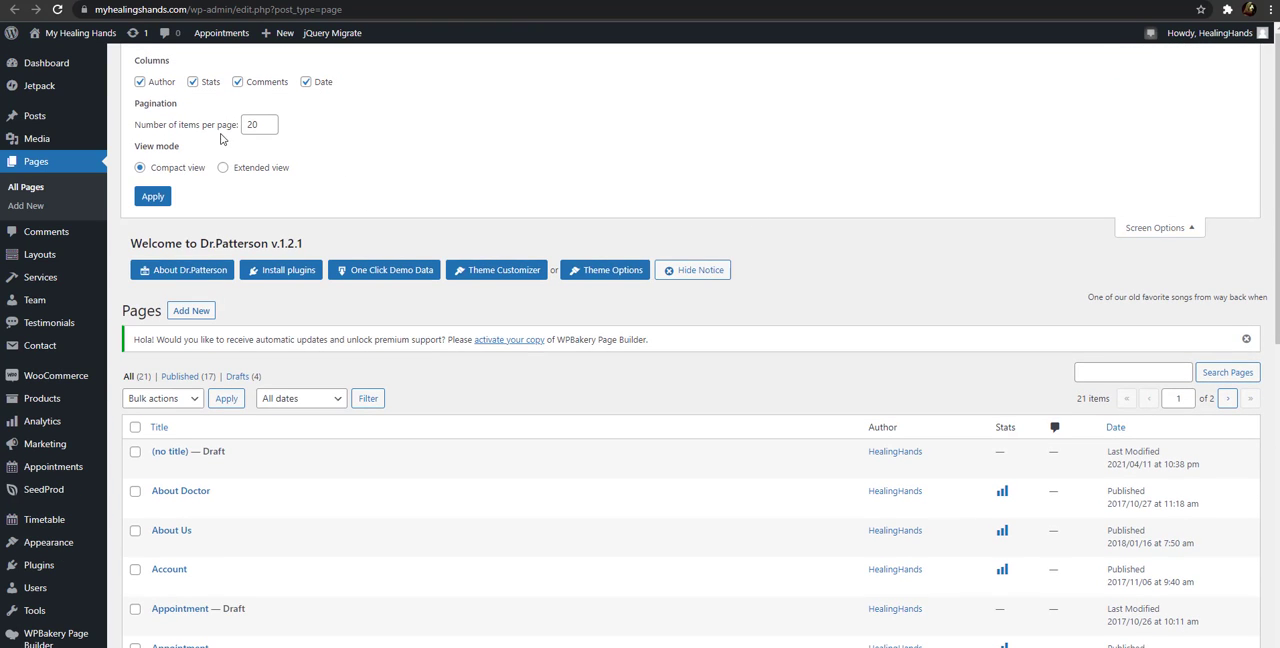
left_click_drag(259, 125, 236, 126)
left_click(142, 198)
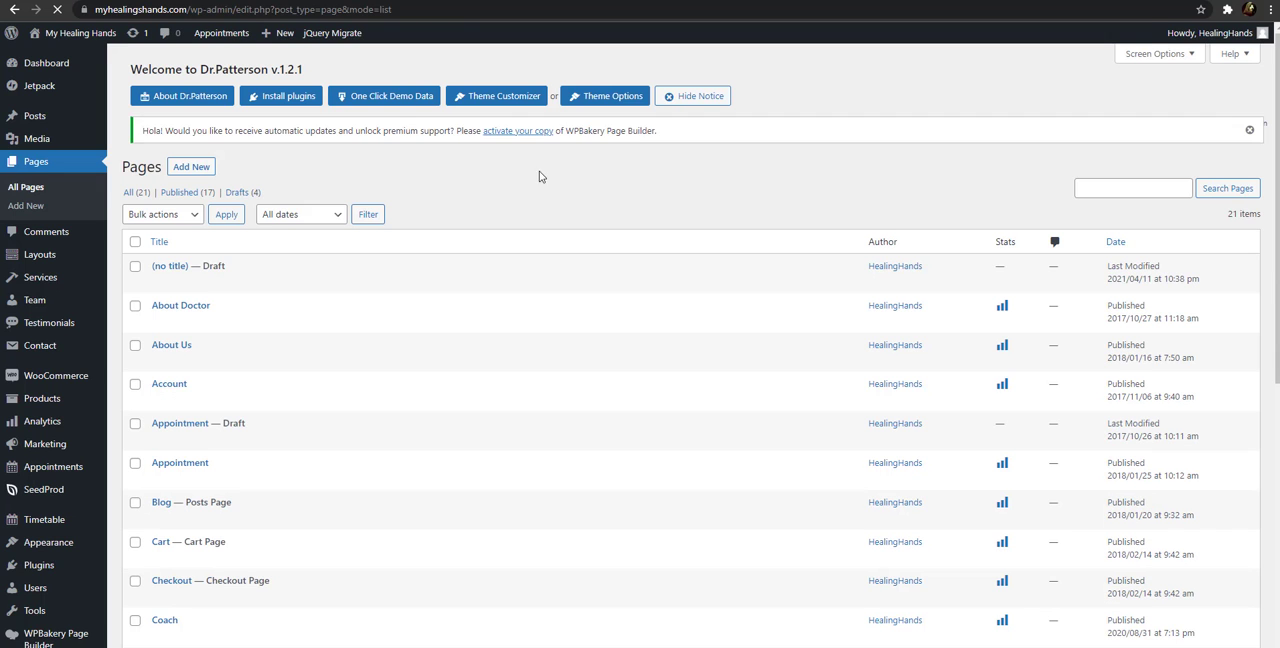
left_click(1156, 53)
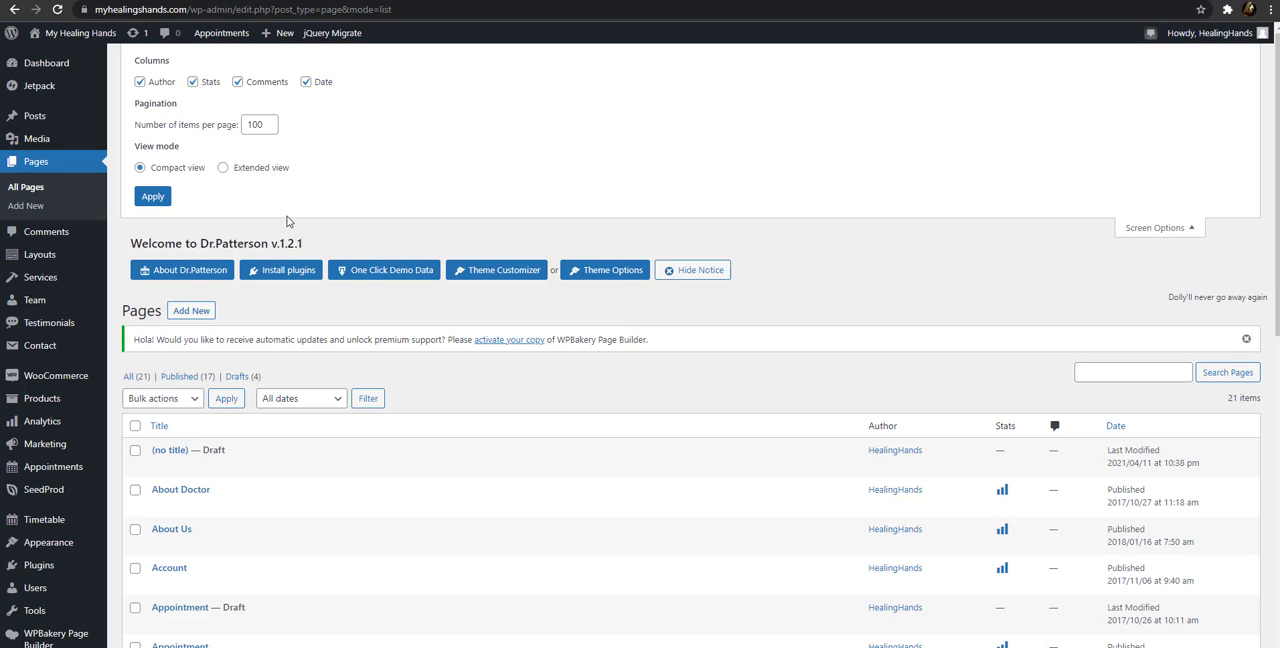
left_click(1134, 231)
scroll(650, 317, "down", 1)
scroll(650, 317, "down", 5)
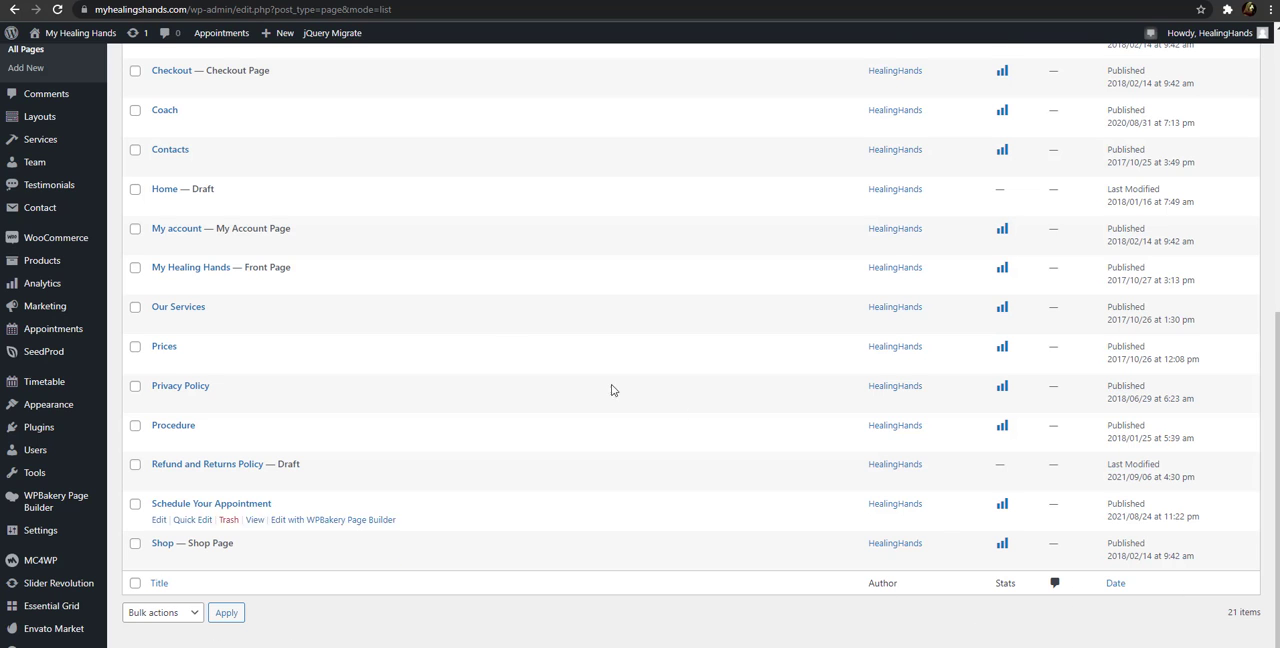
scroll(560, 370, "up", 3)
scroll(391, 363, "down", 3)
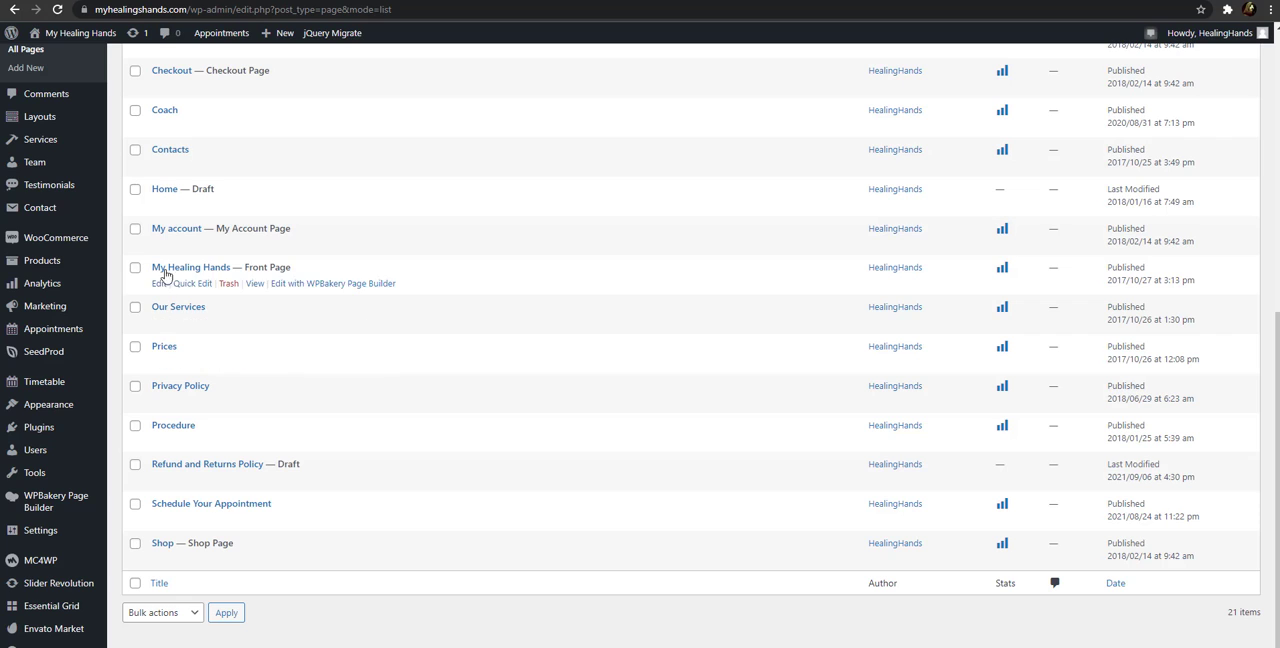
scroll(177, 250, "up", 5)
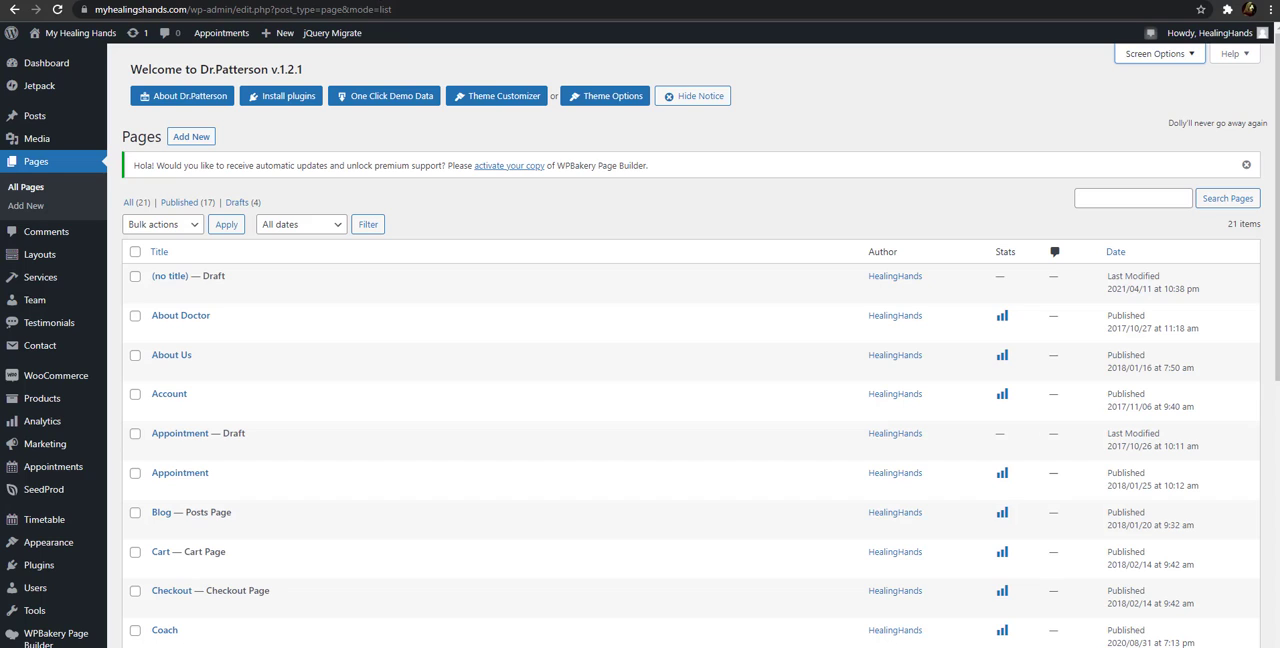
Dismiss the block editor's welcome guide, title the new page "Test" and expand its permalink settings
left_click(348, 1)
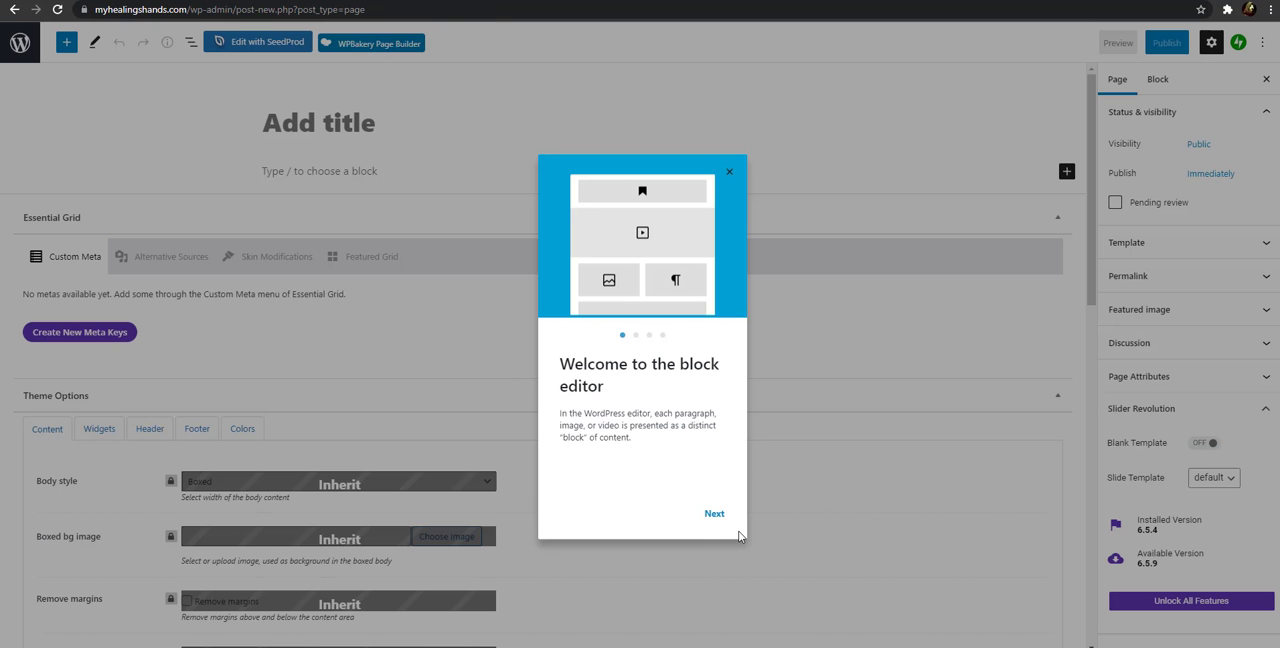
left_click(731, 175)
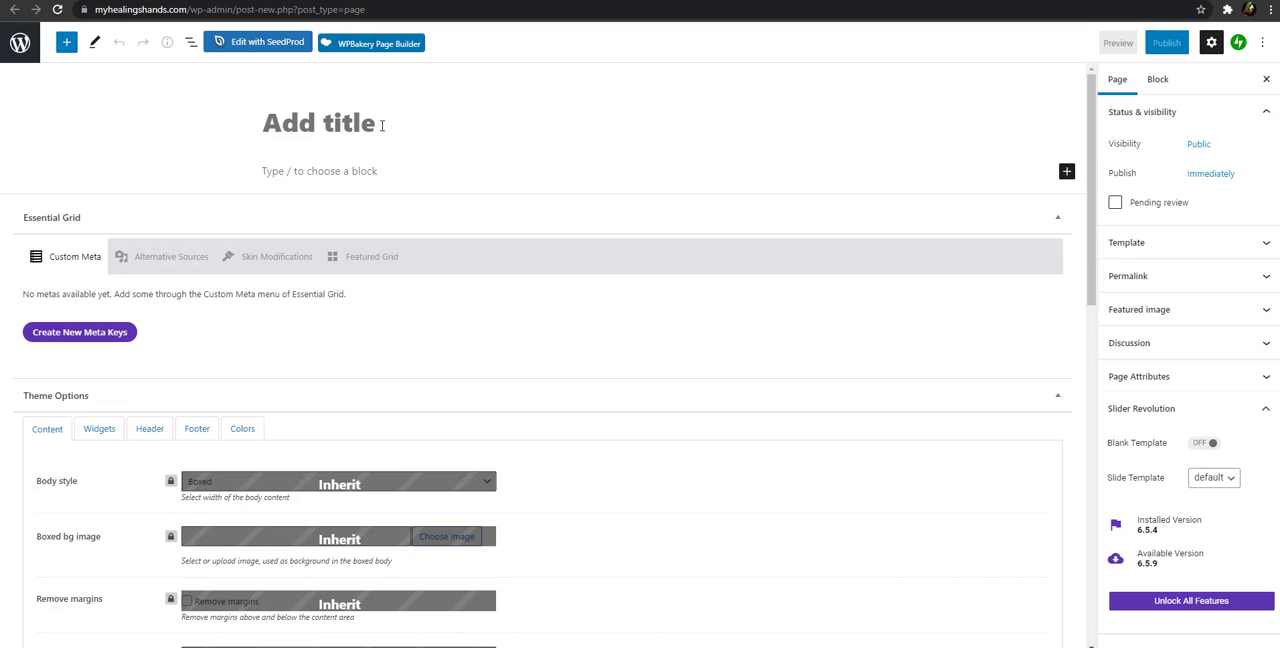
type("Test")
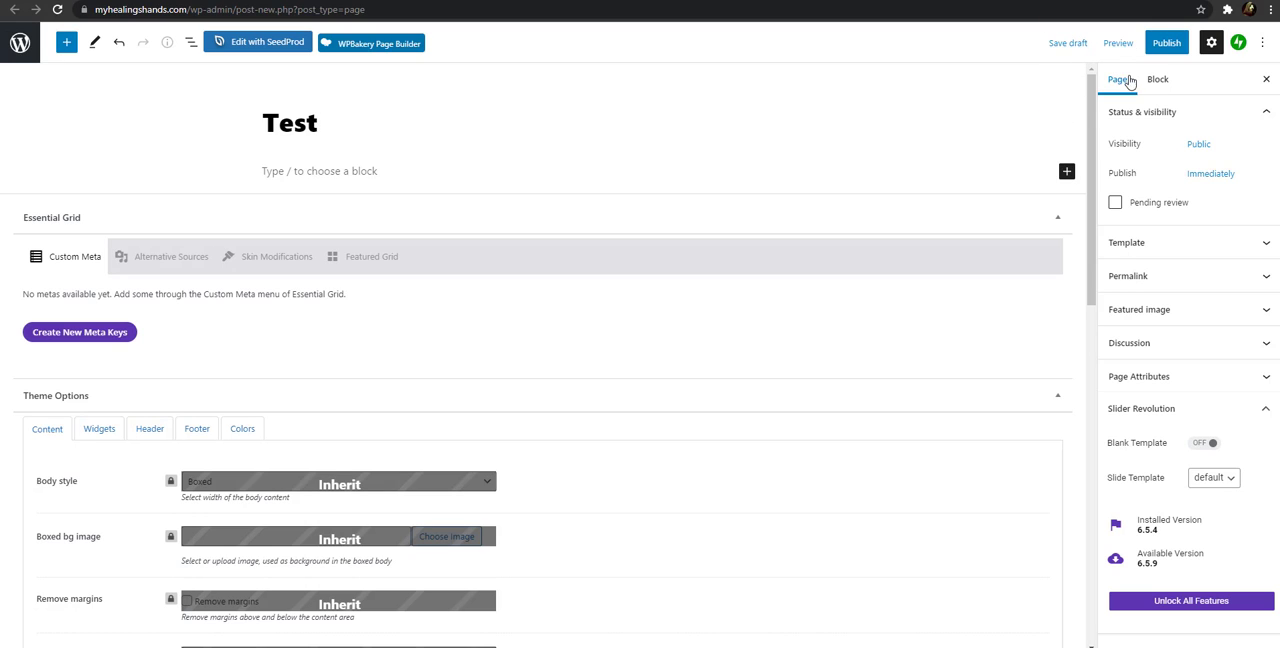
left_click(1219, 285)
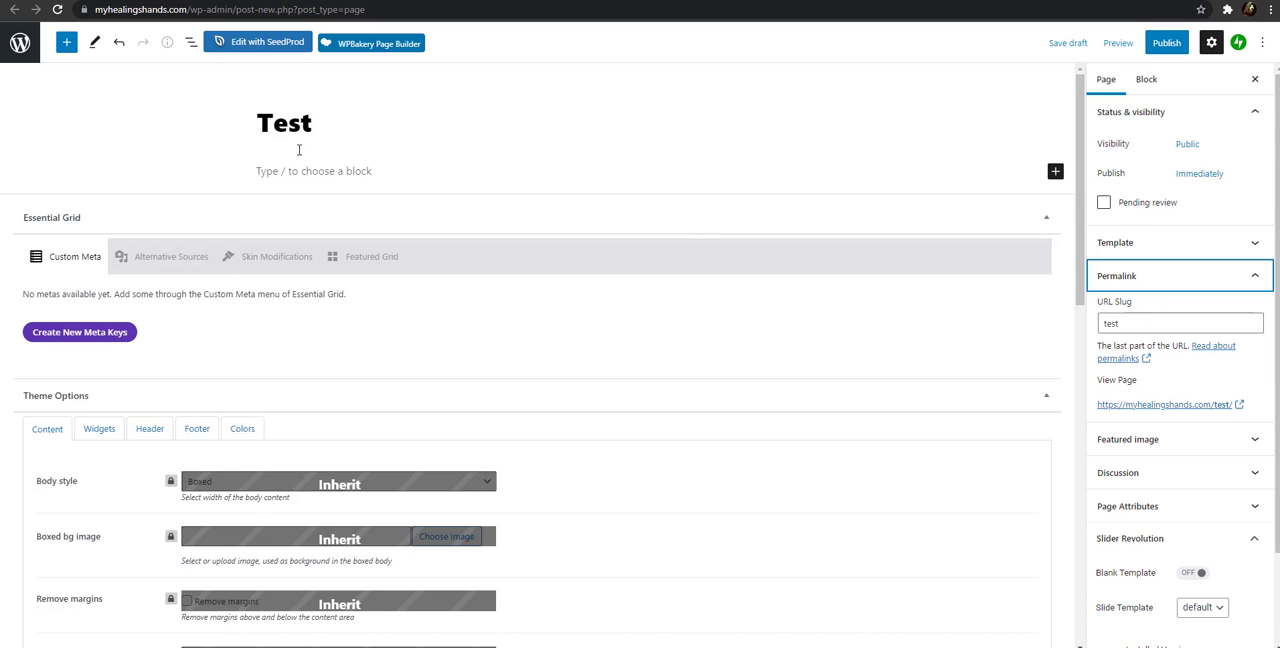
left_click(228, 1)
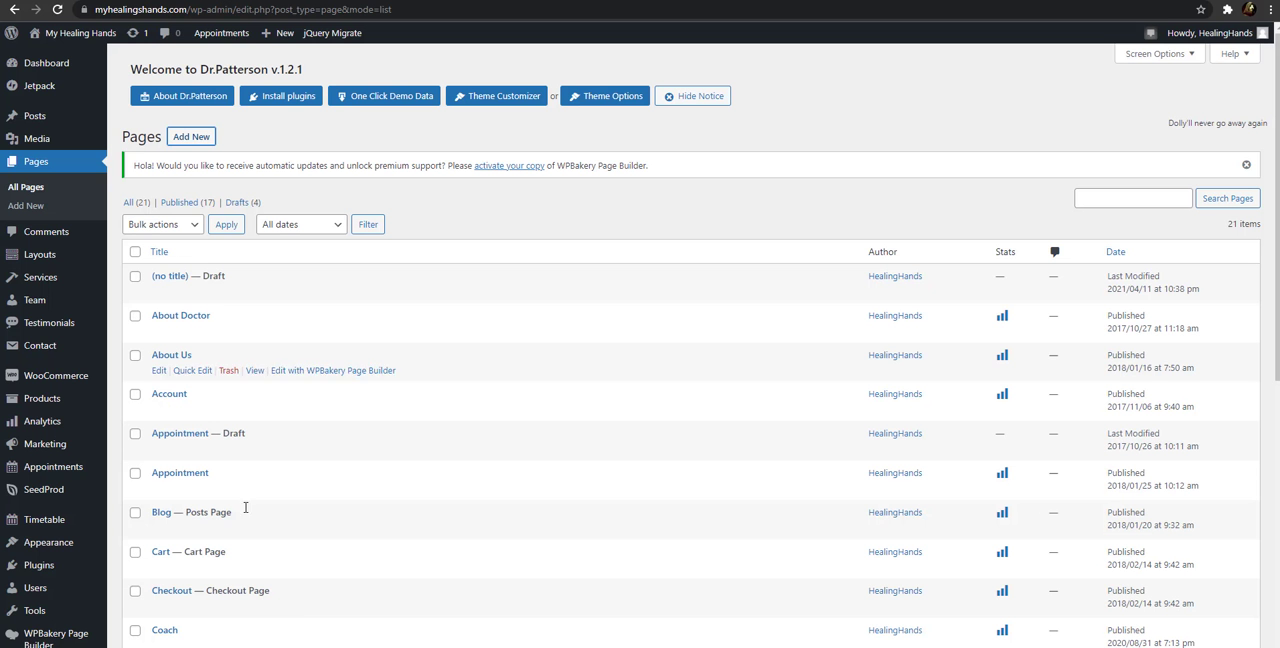
left_click(340, 1)
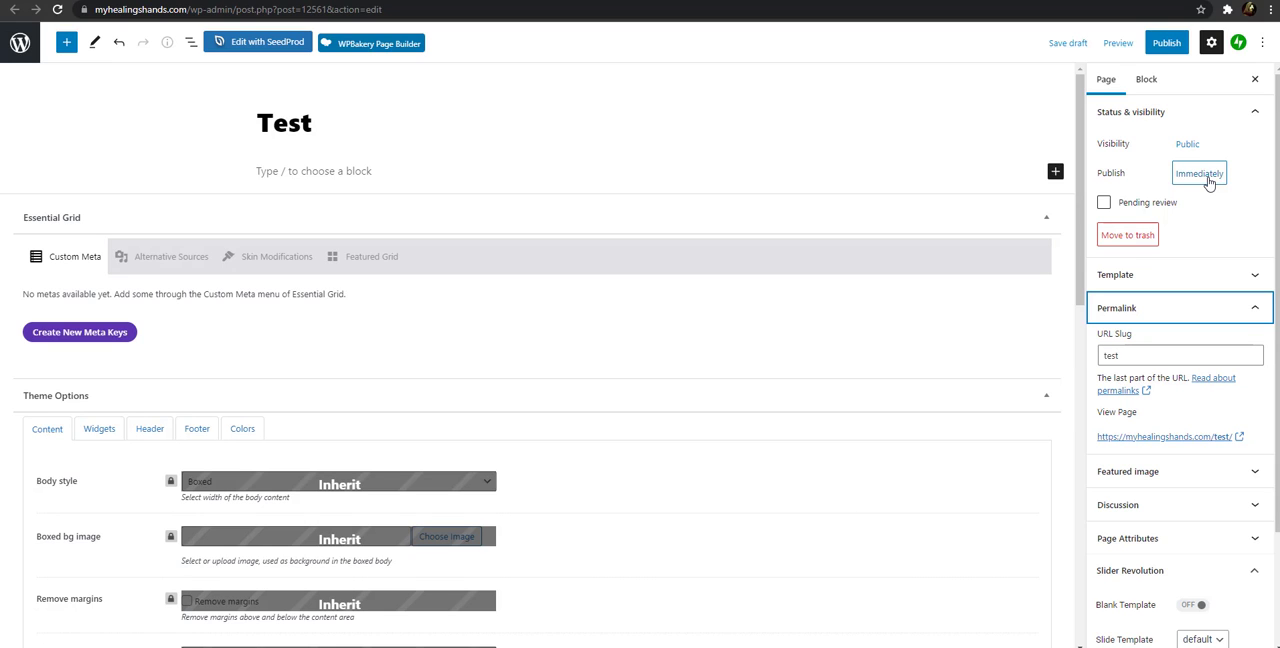
Check the publish date options without changing them and publish the Test page immediately
left_click(1201, 174)
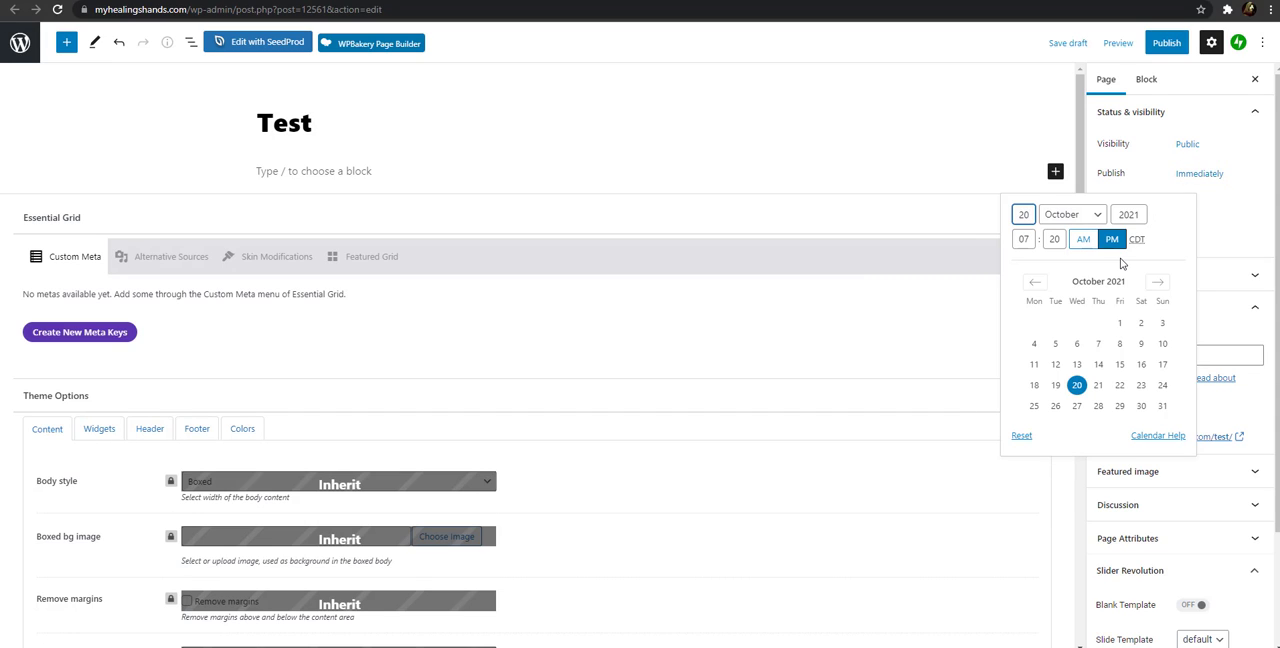
left_click(1246, 184)
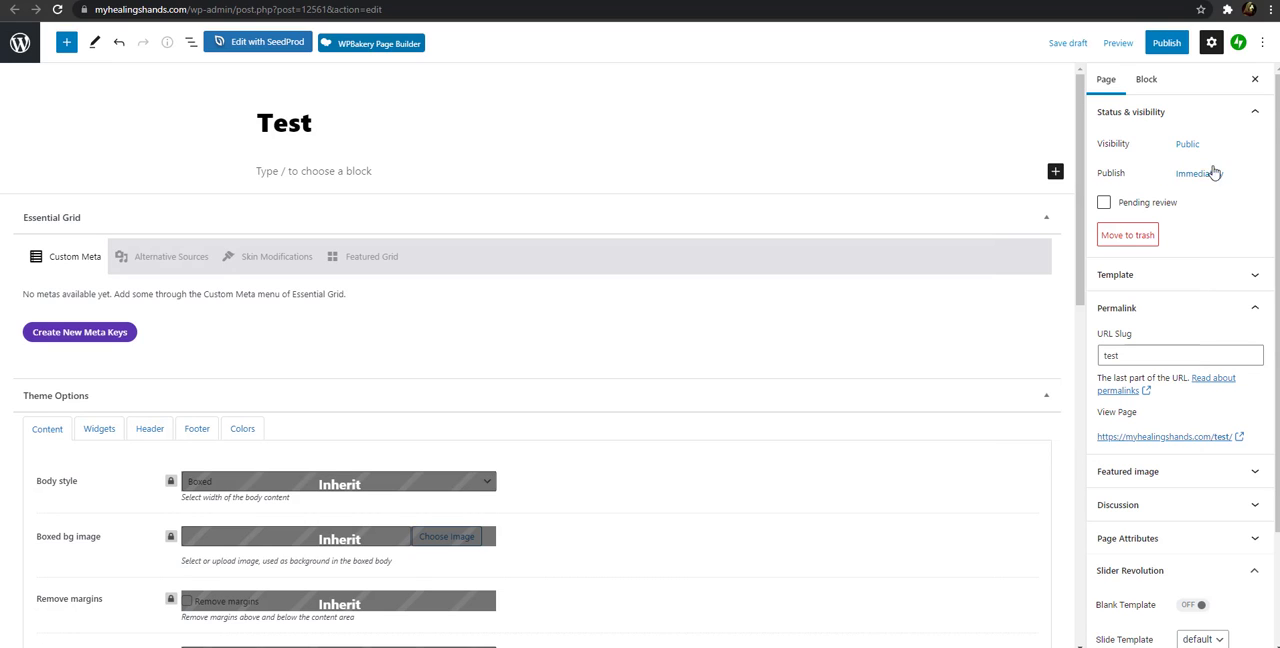
left_click(1165, 43)
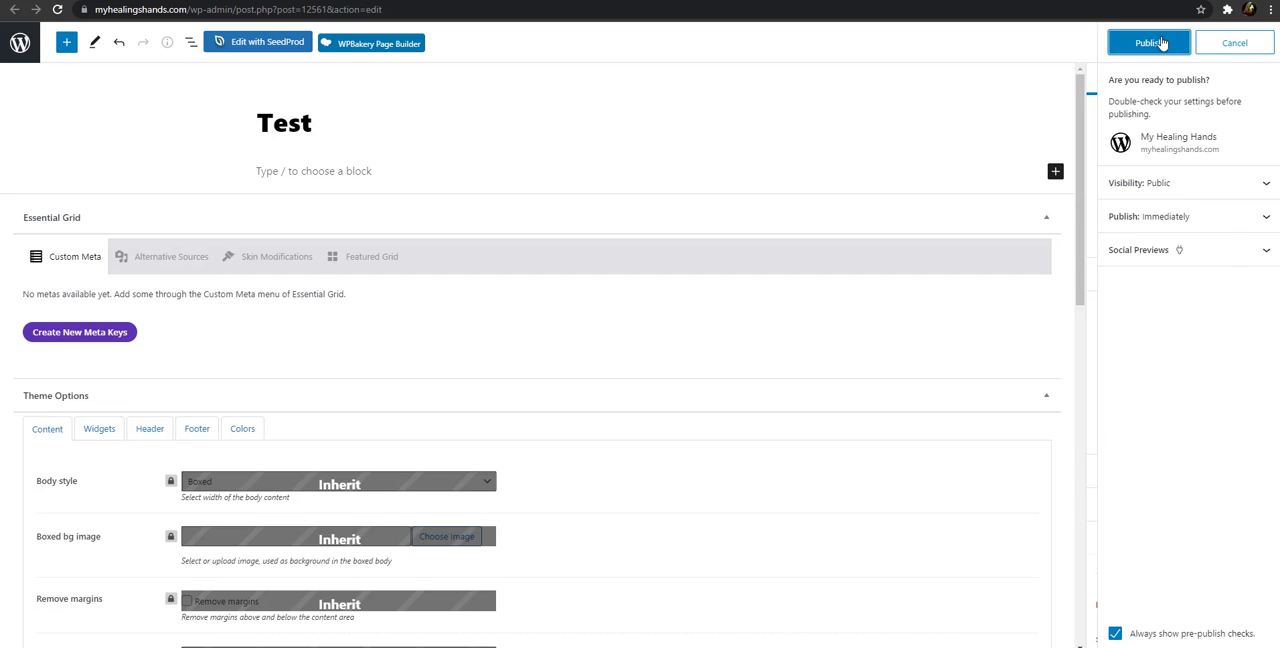
left_click(1184, 43)
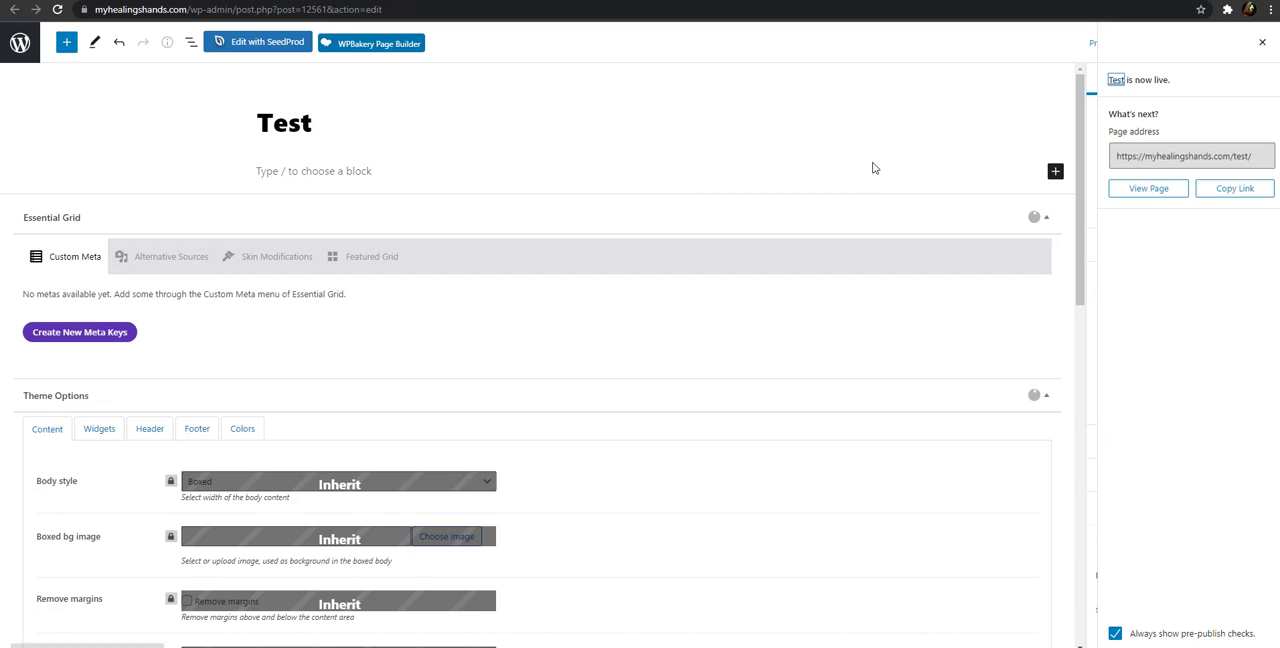
View the published Test page and examine its header, contact form and footer sections
left_click(1162, 192)
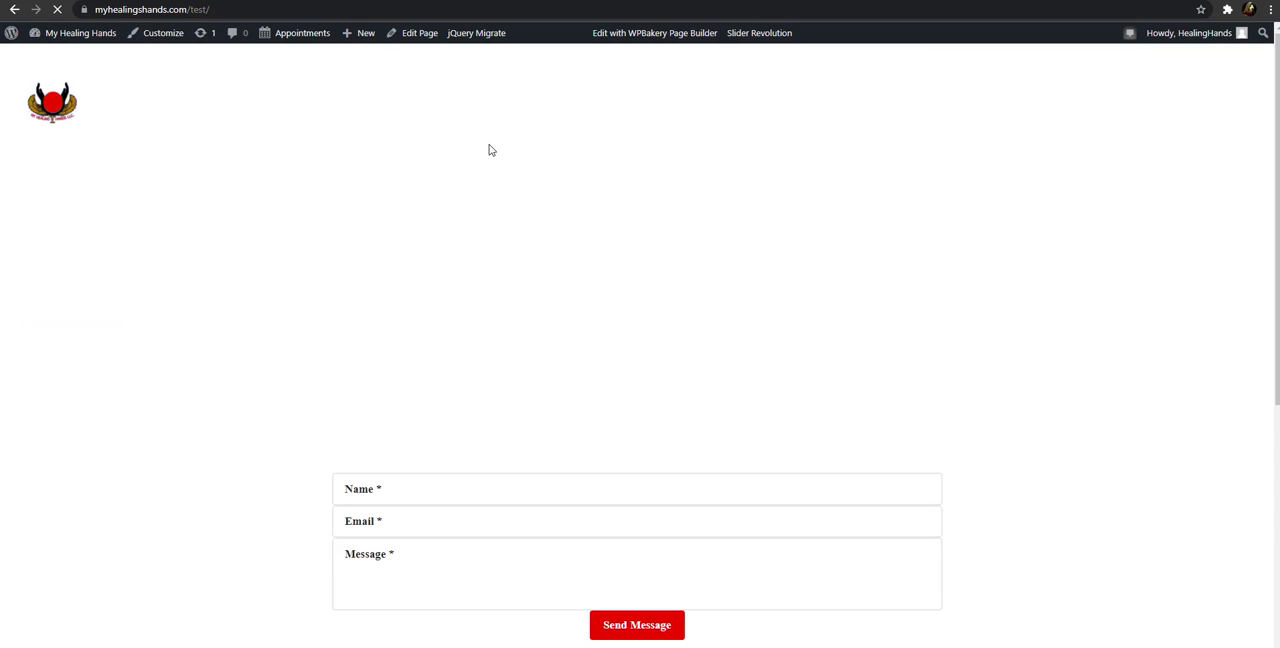
scroll(406, 183, "down", 4)
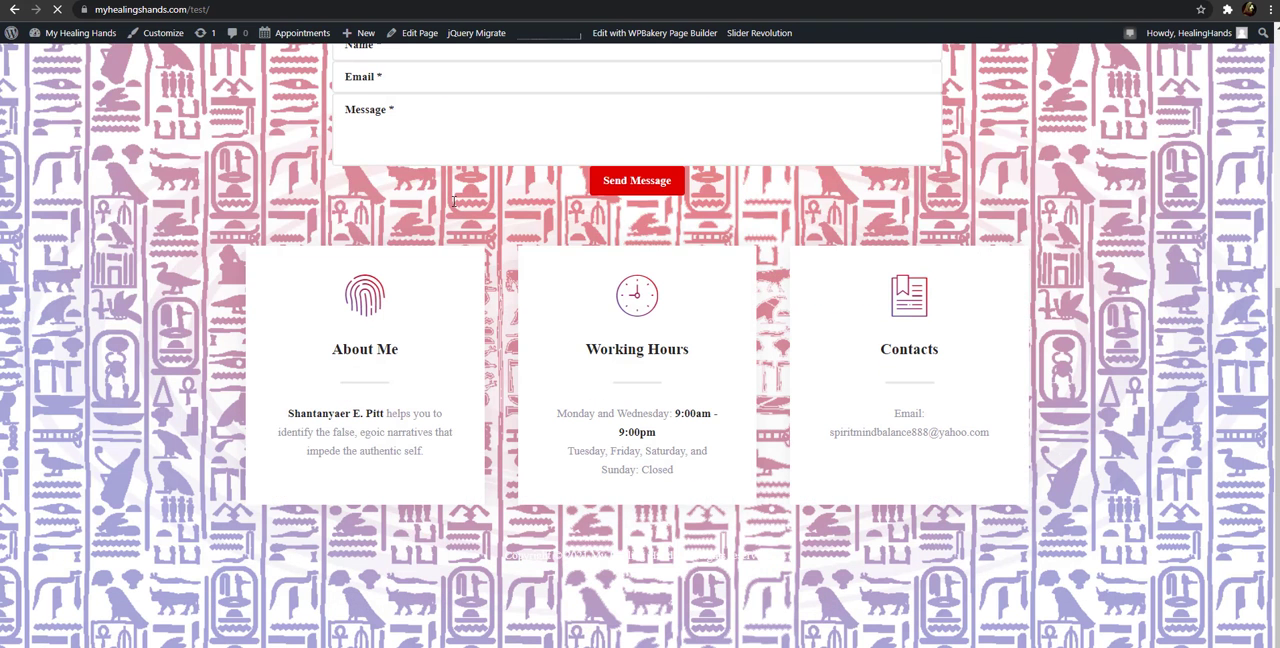
scroll(126, 337, "up", 4)
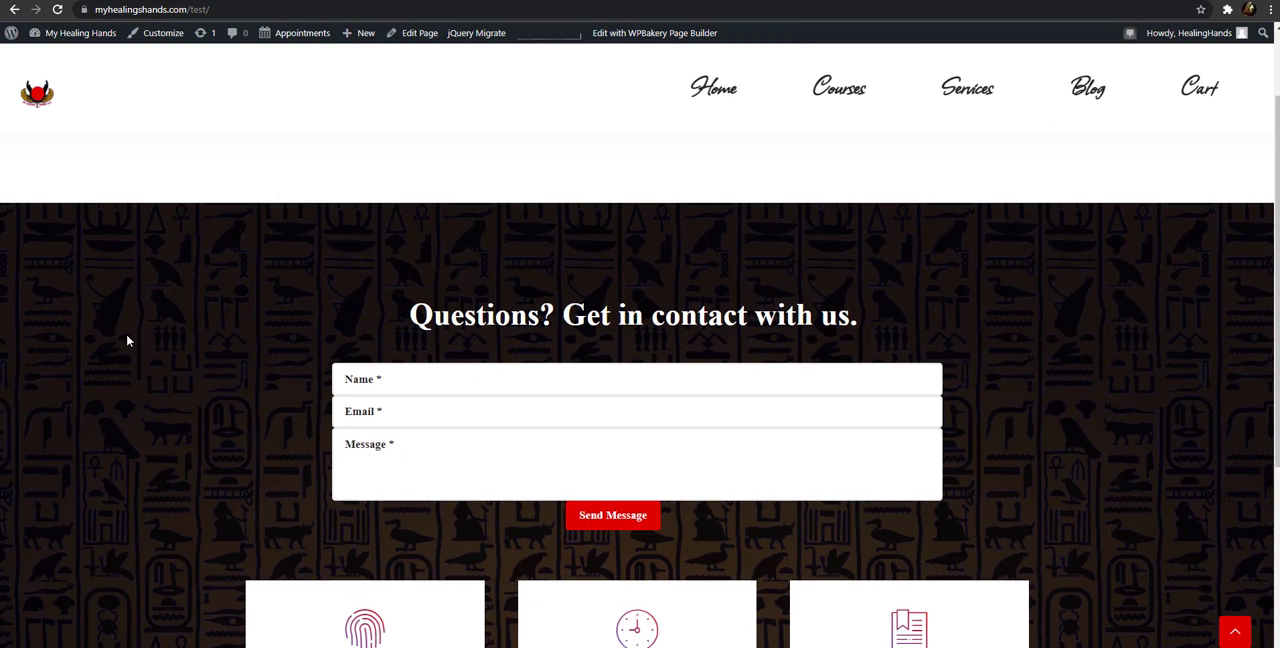
scroll(127, 341, "down", 4)
scroll(129, 337, "up", 4)
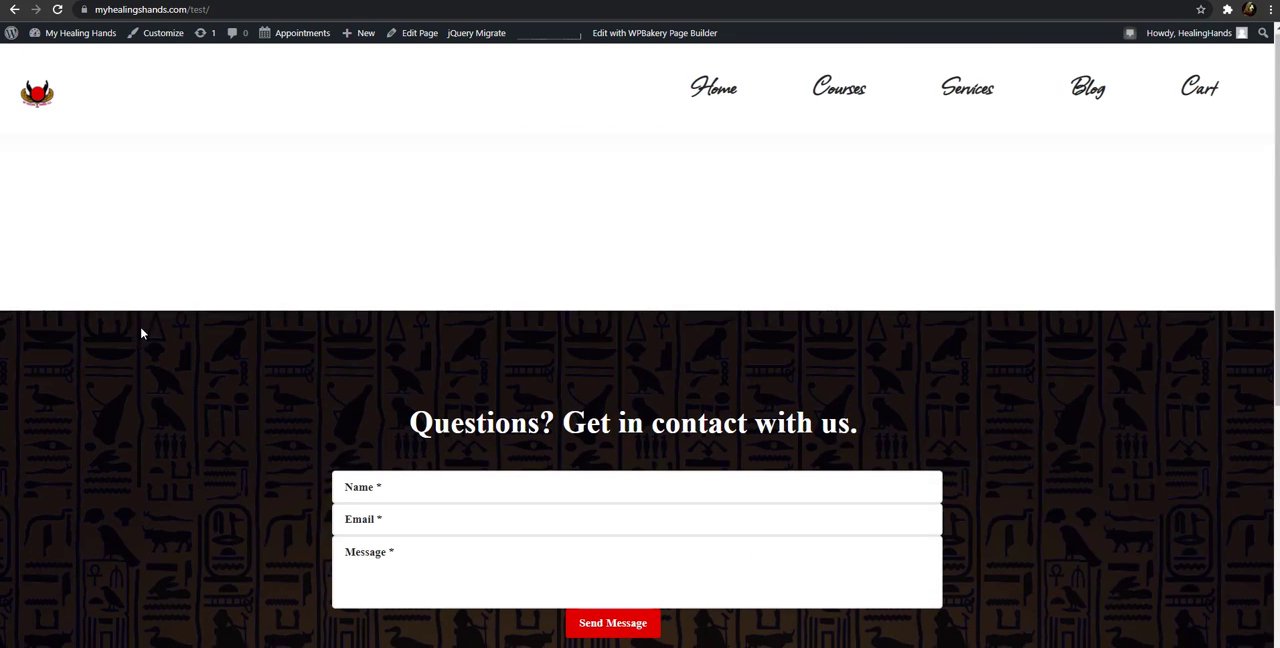
scroll(249, 302, "down", 1)
scroll(249, 302, "down", 2)
scroll(249, 301, "up", 3)
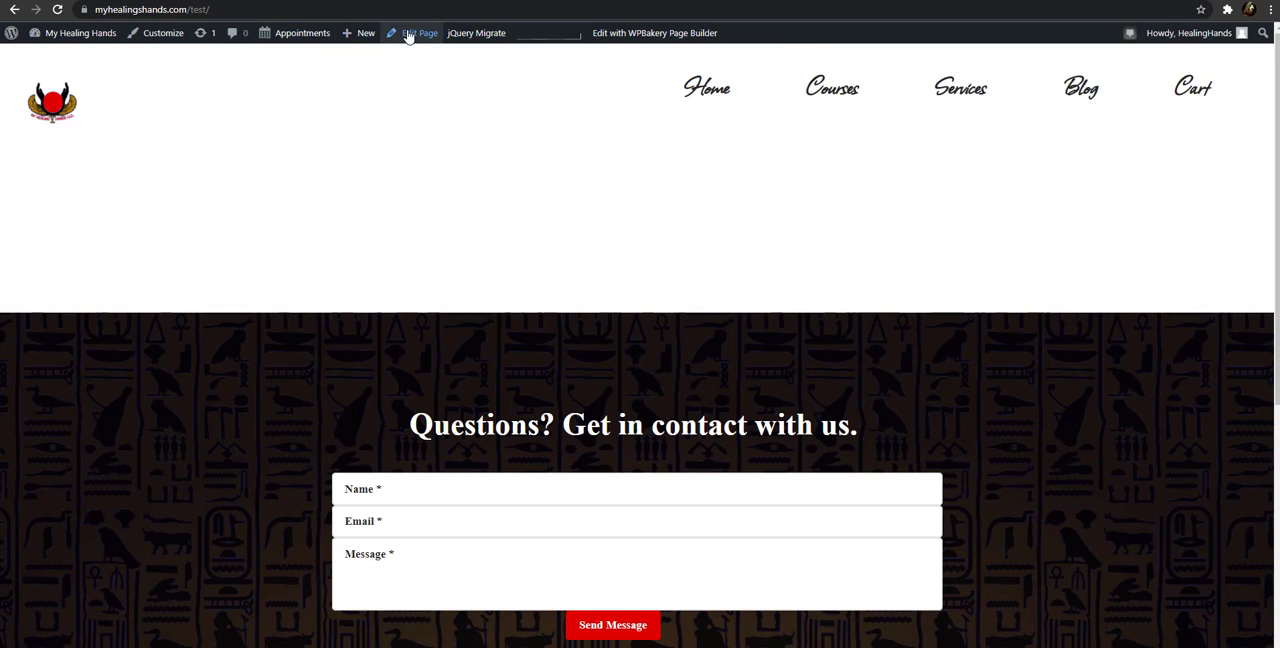
Reload the list of all pages and find the Test page in it
left_click(260, 1)
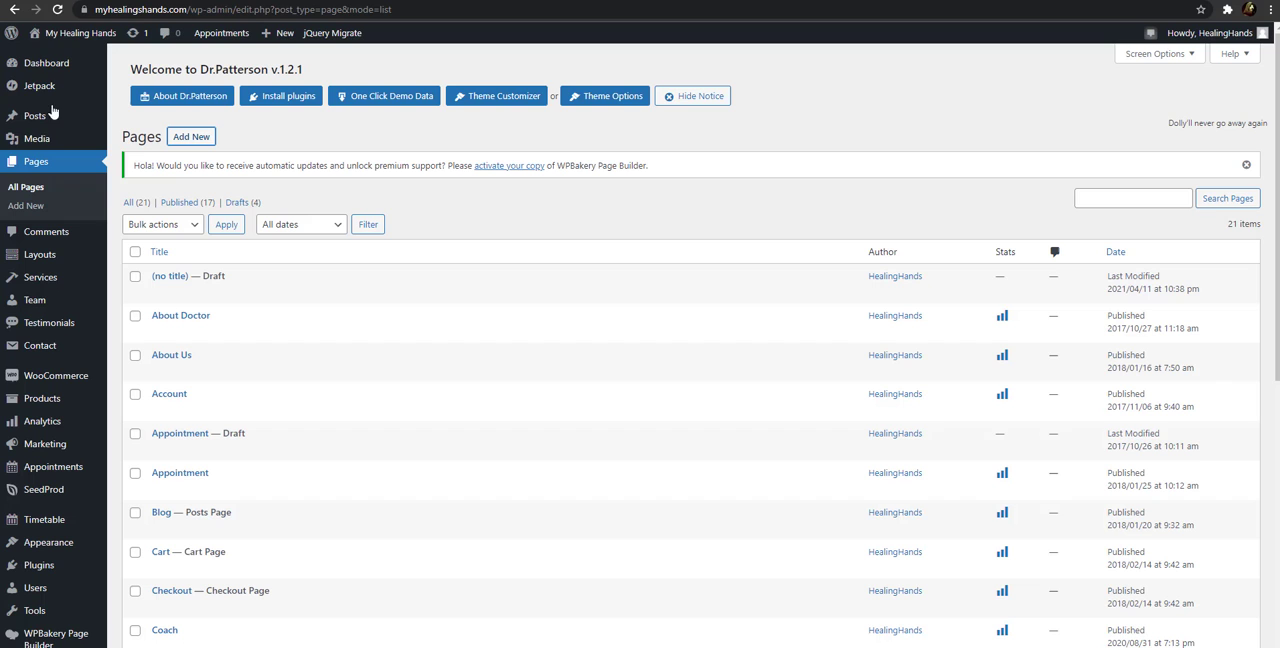
left_click(57, 12)
scroll(346, 223, "down", 5)
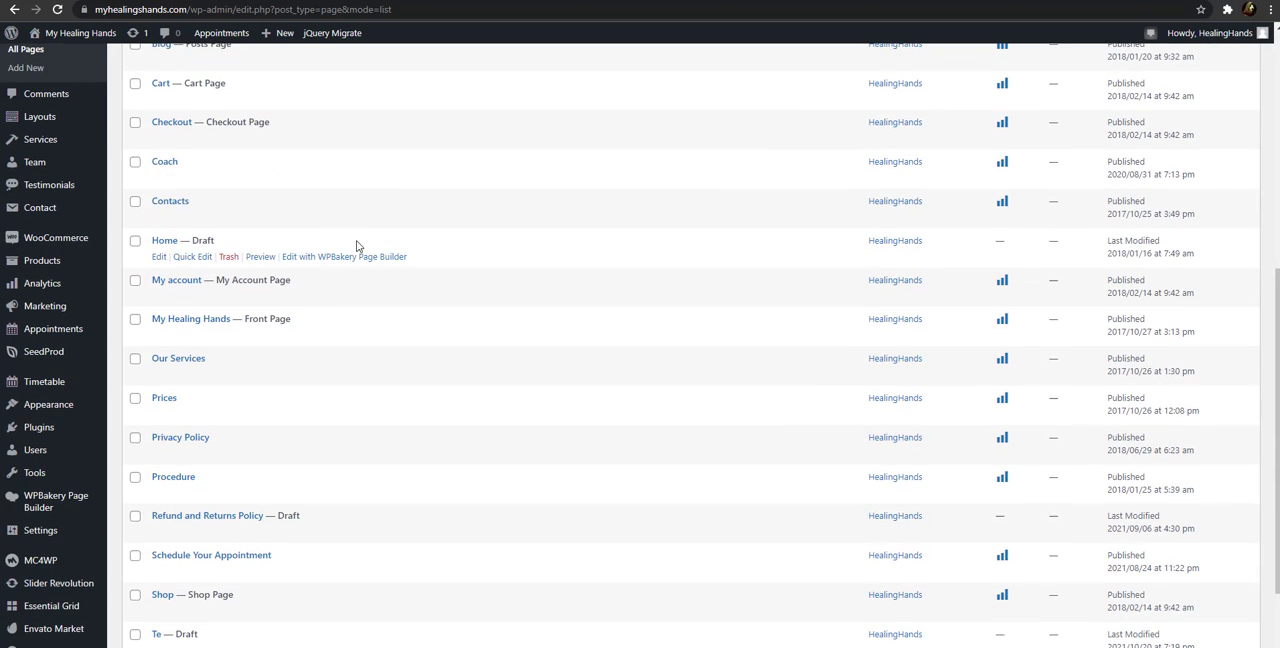
scroll(357, 245, "down", 2)
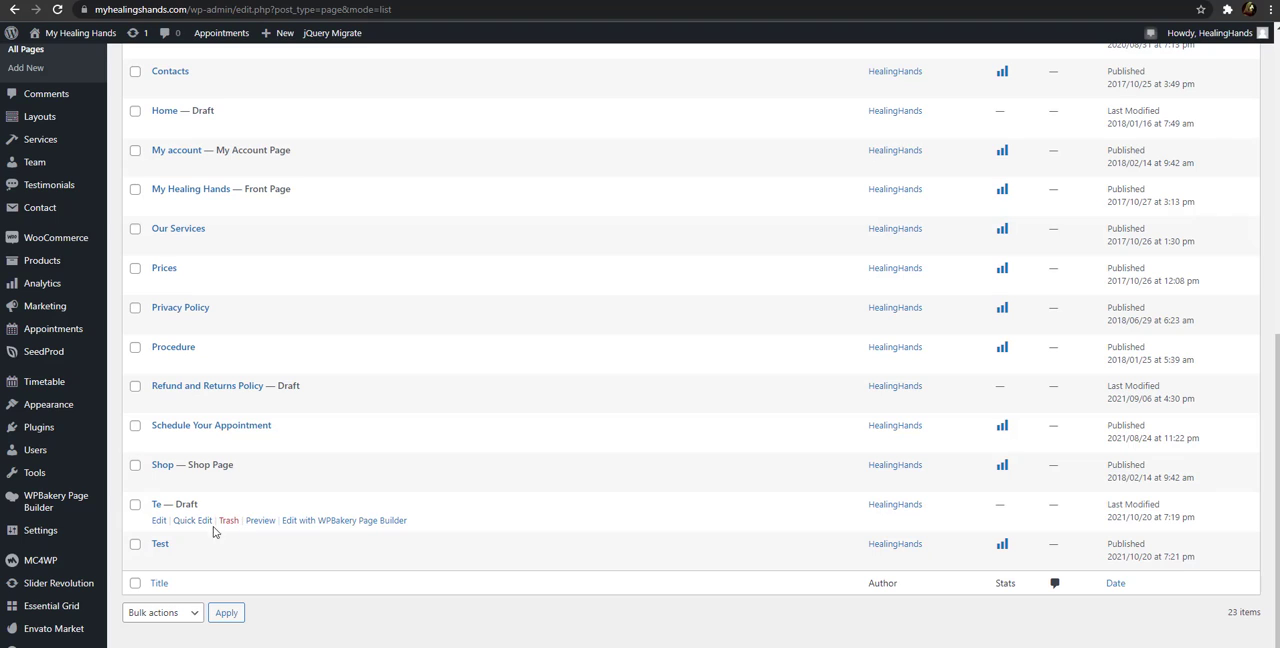
Move the draft page "Te" to the trash and check the updated list of pages
left_click(229, 520)
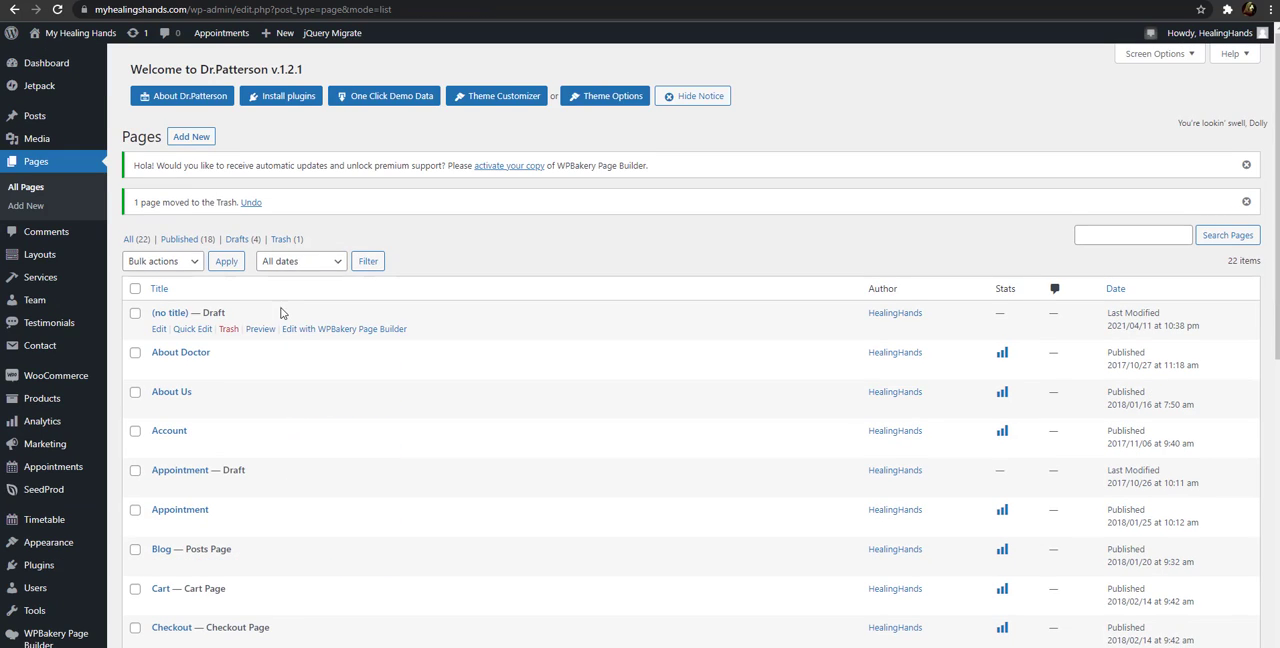
scroll(281, 313, "down", 7)
scroll(265, 253, "up", 7)
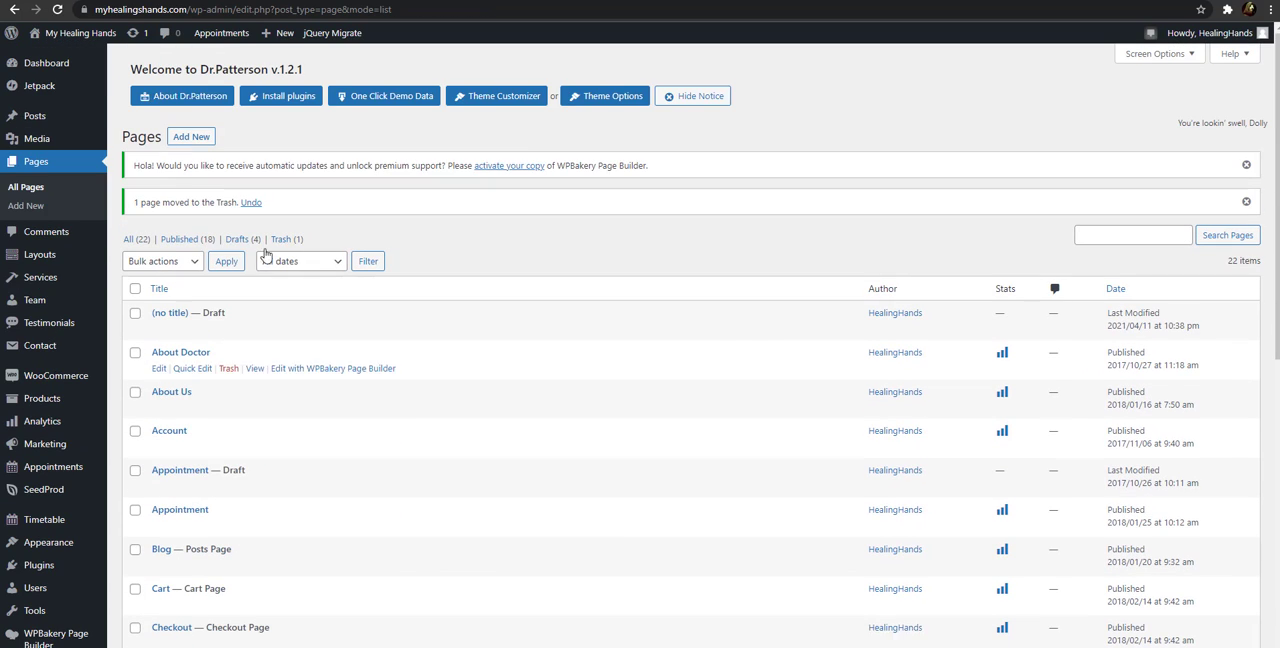
Create another new page titled "Test" and publish it
left_click(192, 137)
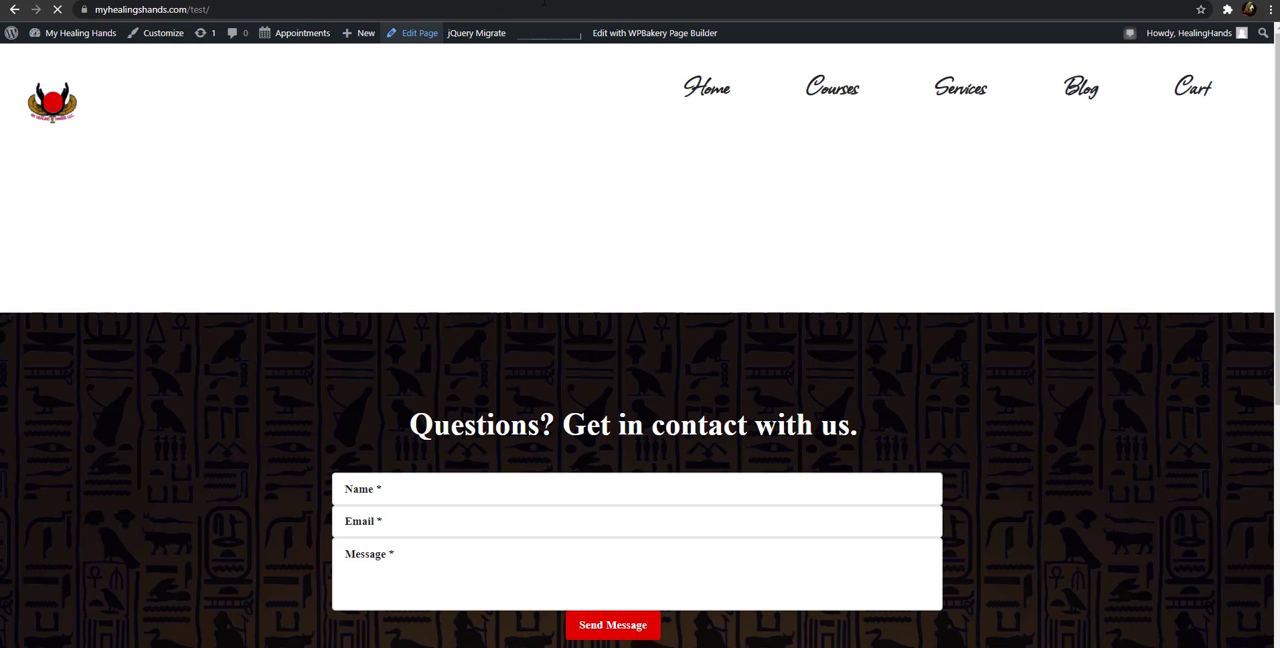
key("ctrl+Tab")
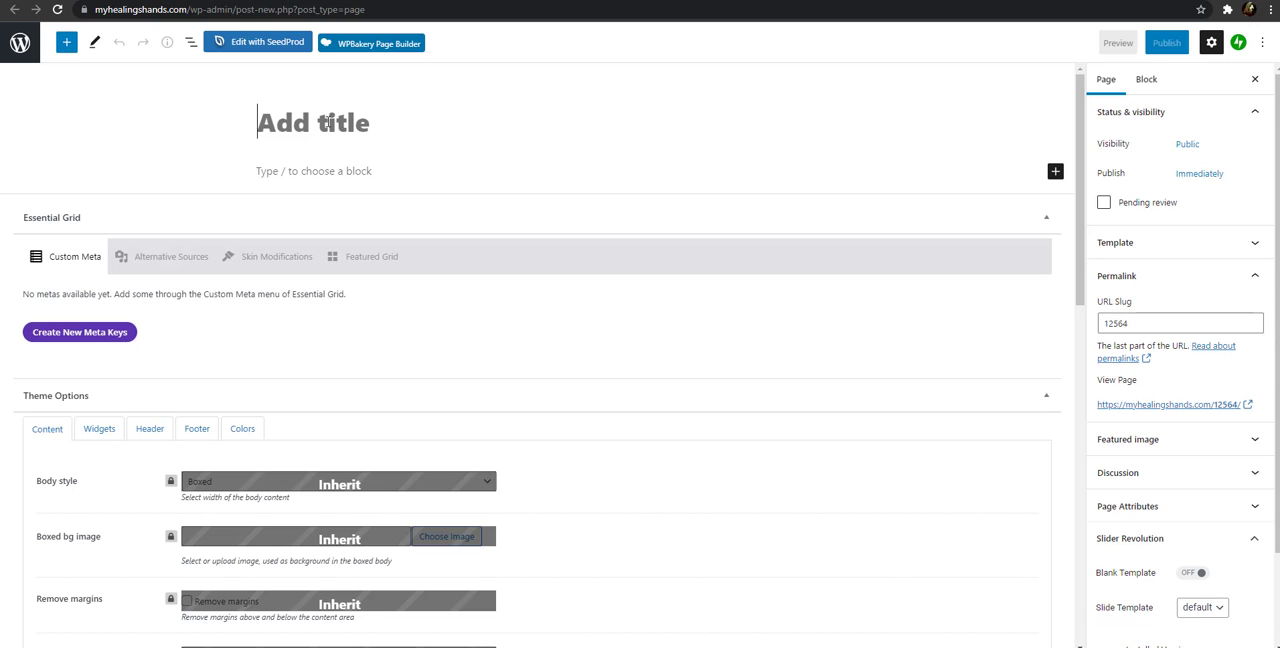
type("t")
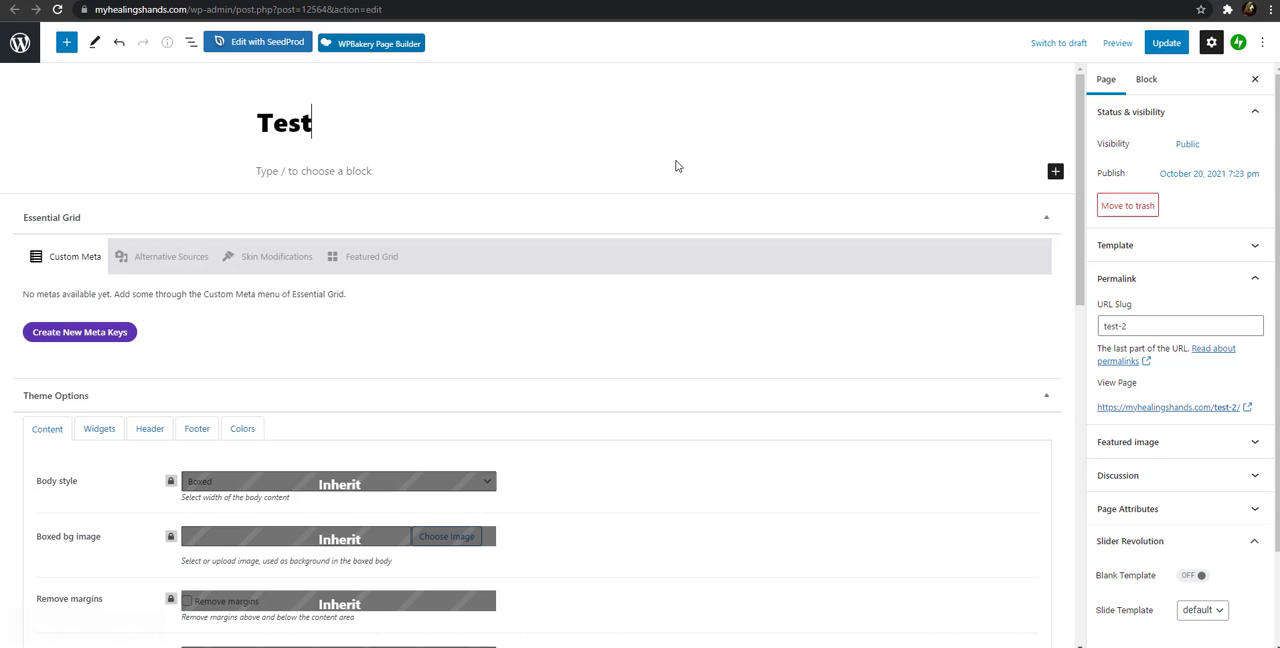
View the second Test page live and highlight its "test-2" slug in the web address
left_click(1246, 410)
left_click(541, 1)
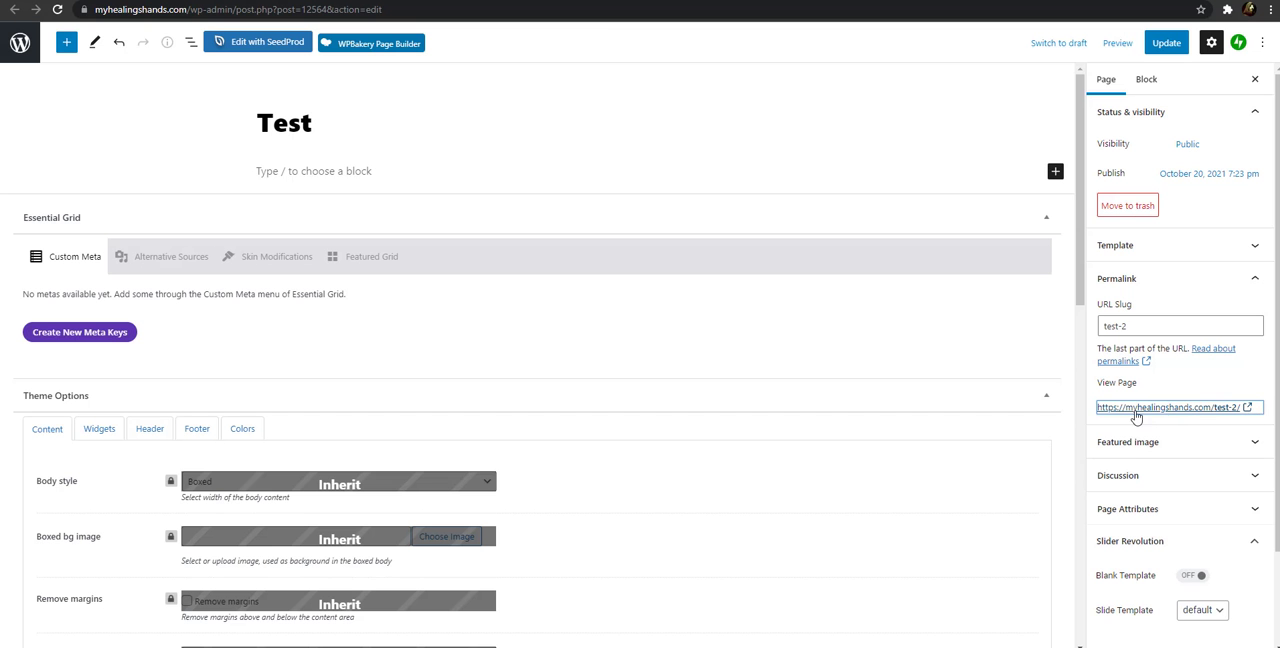
left_click(640, 1)
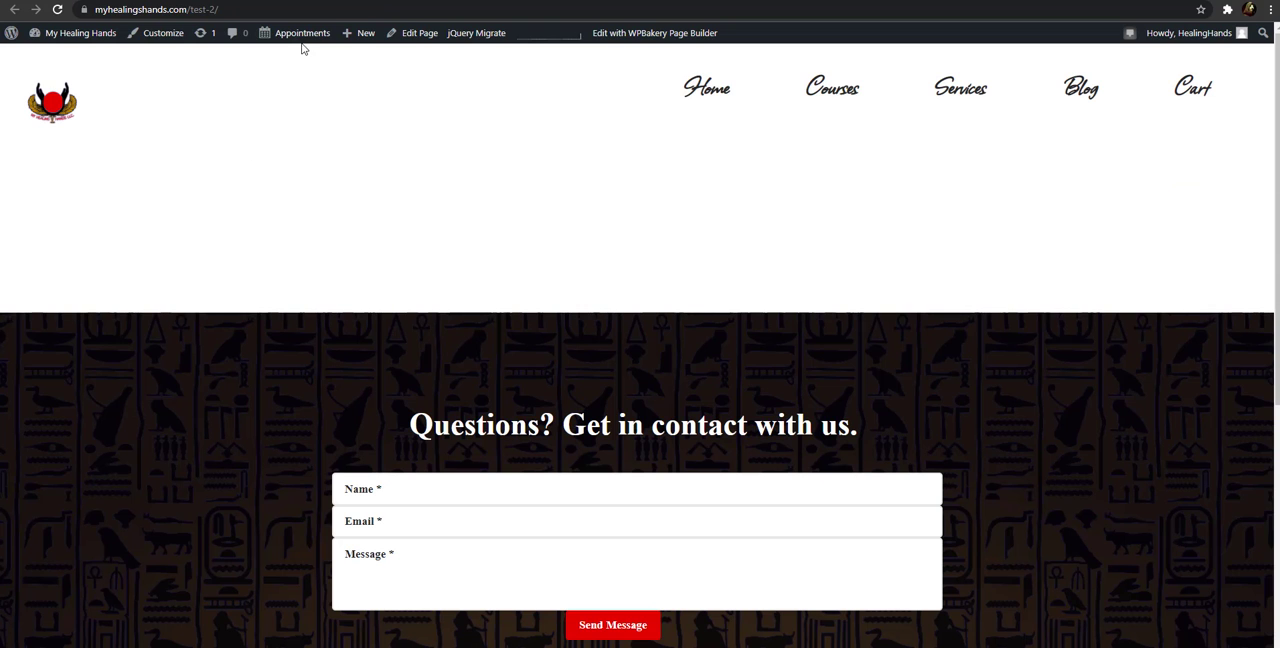
left_click(190, 9)
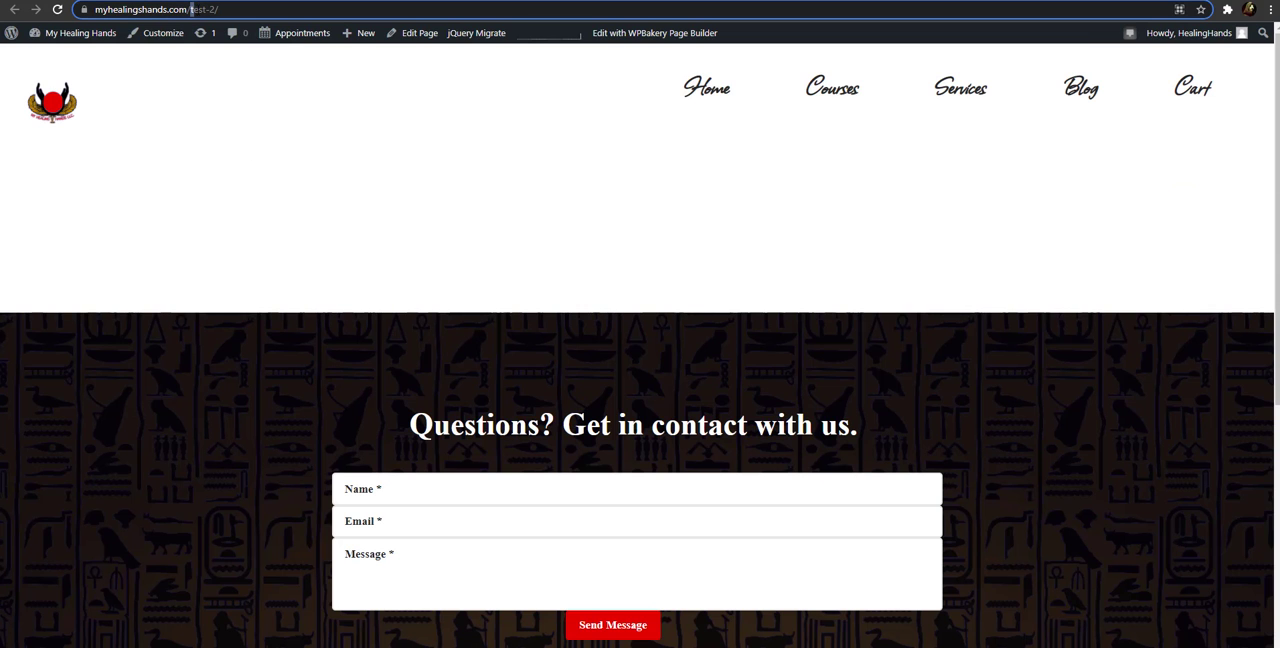
left_click_drag(208, 9, 216, 9)
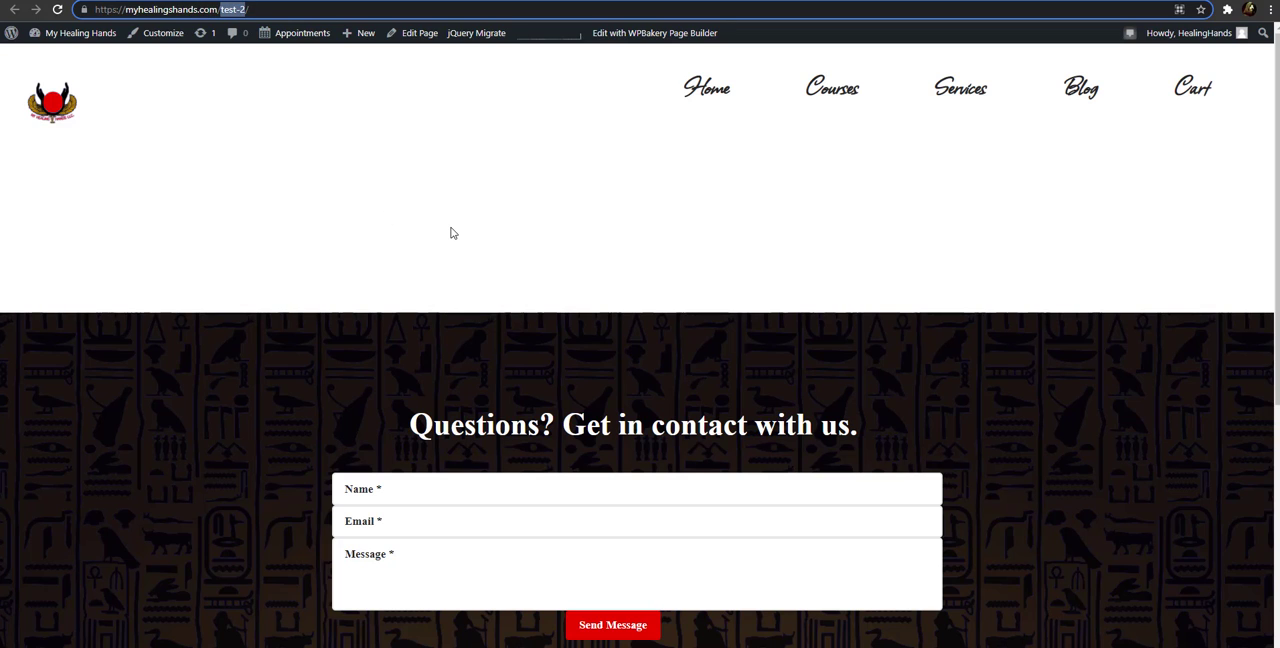
Return to the list of all pages and reload it after checking its last entries
key("alt+Tab")
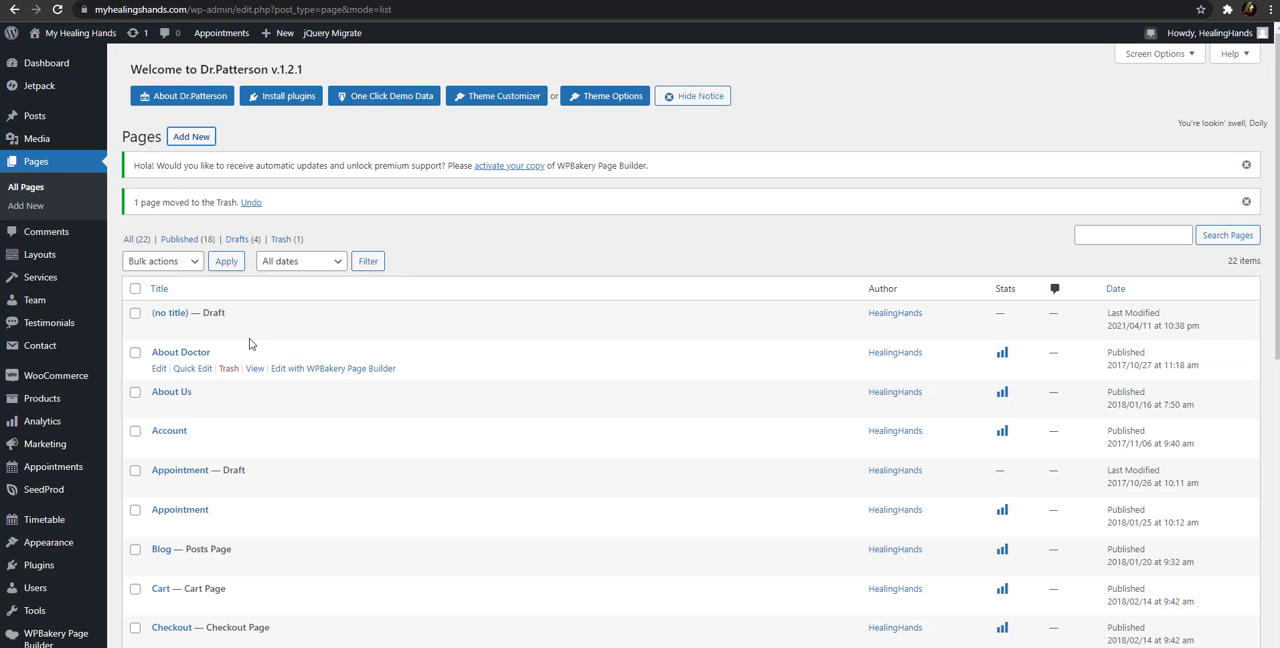
scroll(280, 320, "down", 8)
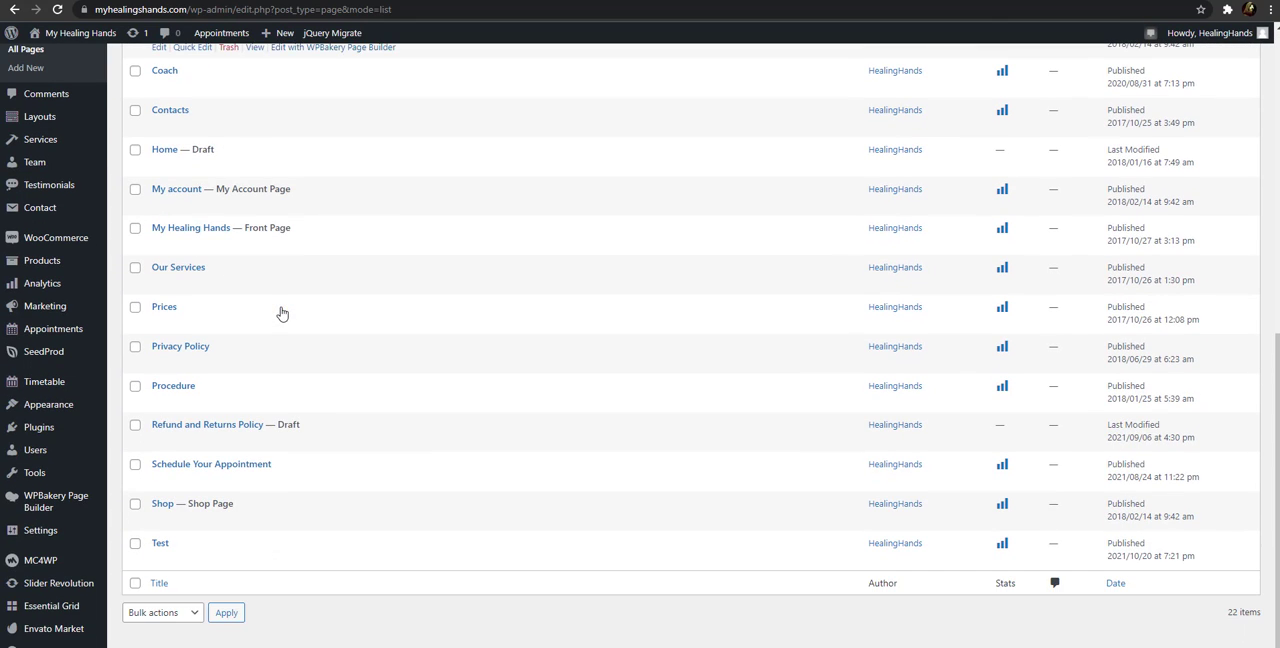
left_click(57, 10)
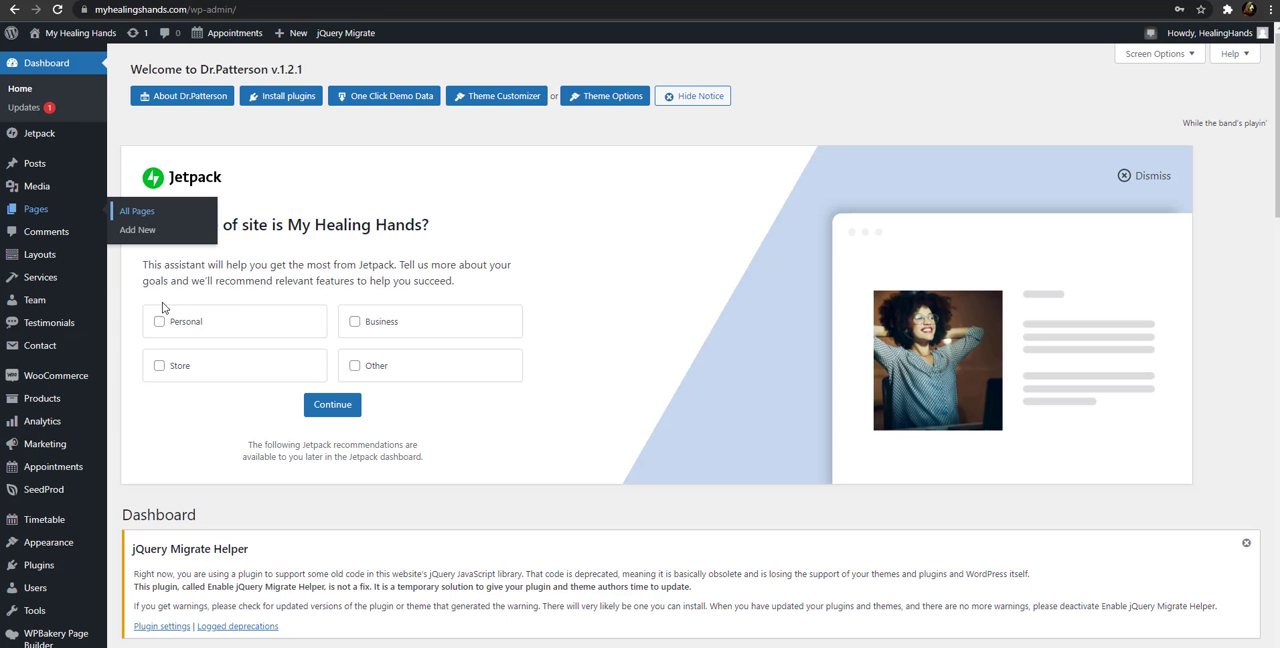
Look through the dashboard's admin sections and open the site's navigation menu editor
scroll(49, 230, "down", 1)
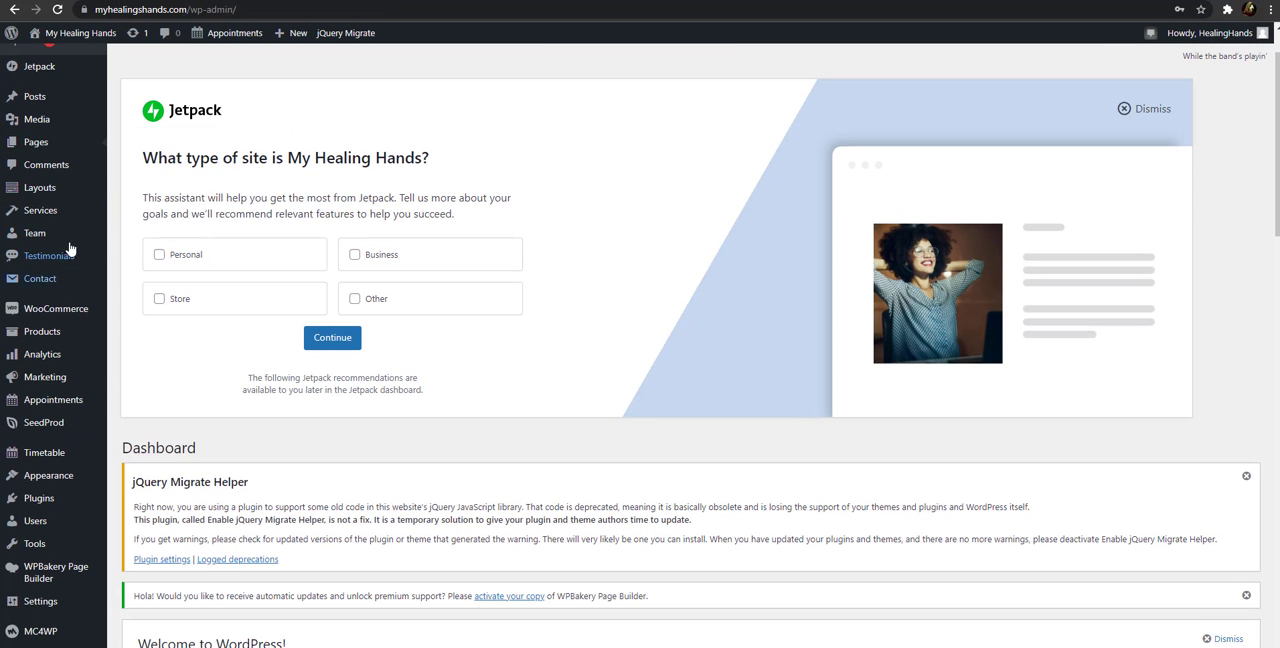
scroll(63, 129, "up", 1)
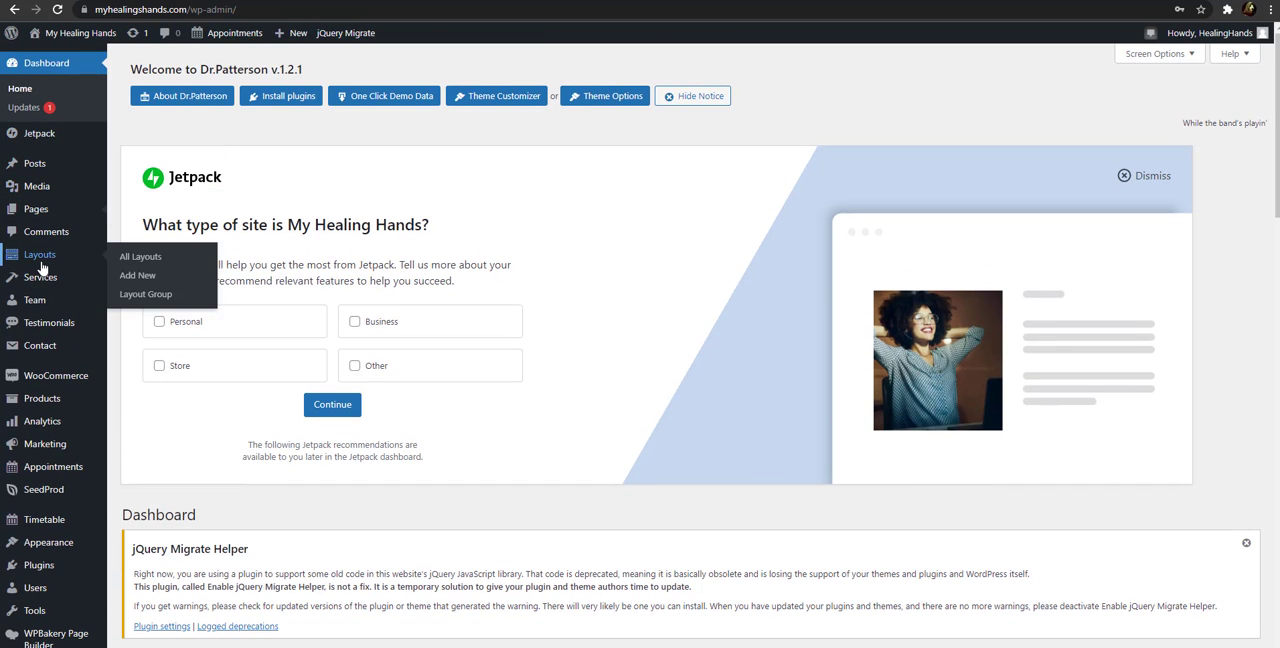
mouse_move(62, 212)
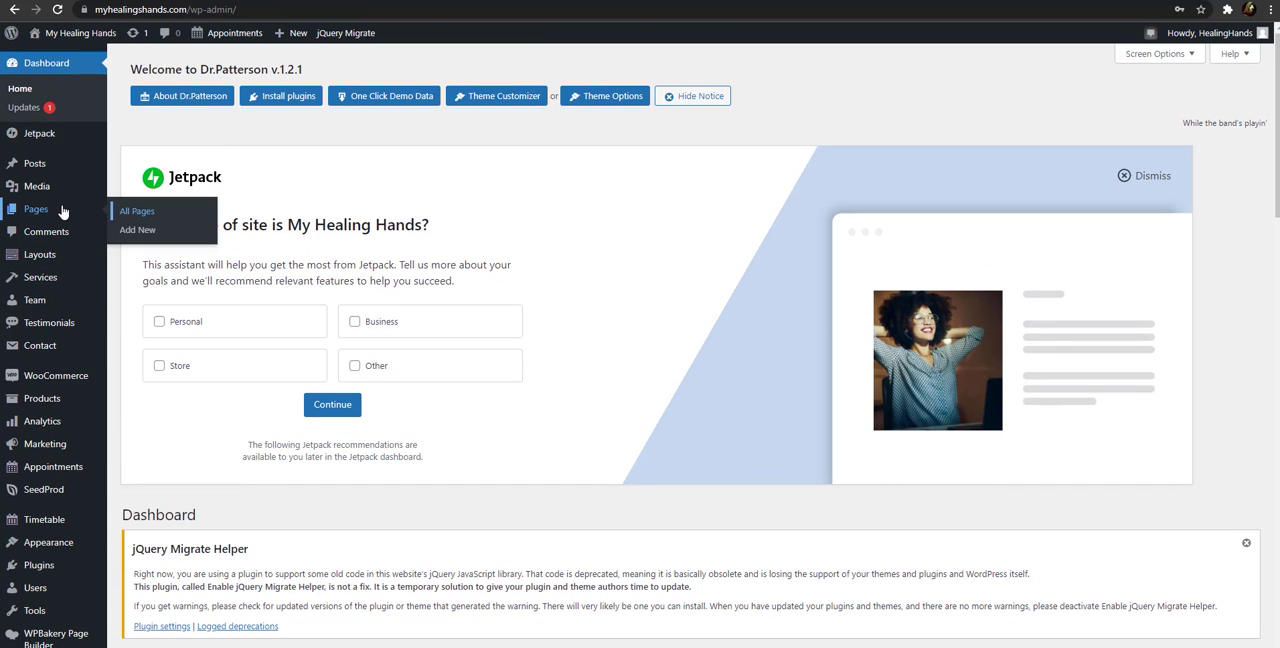
mouse_move(62, 300)
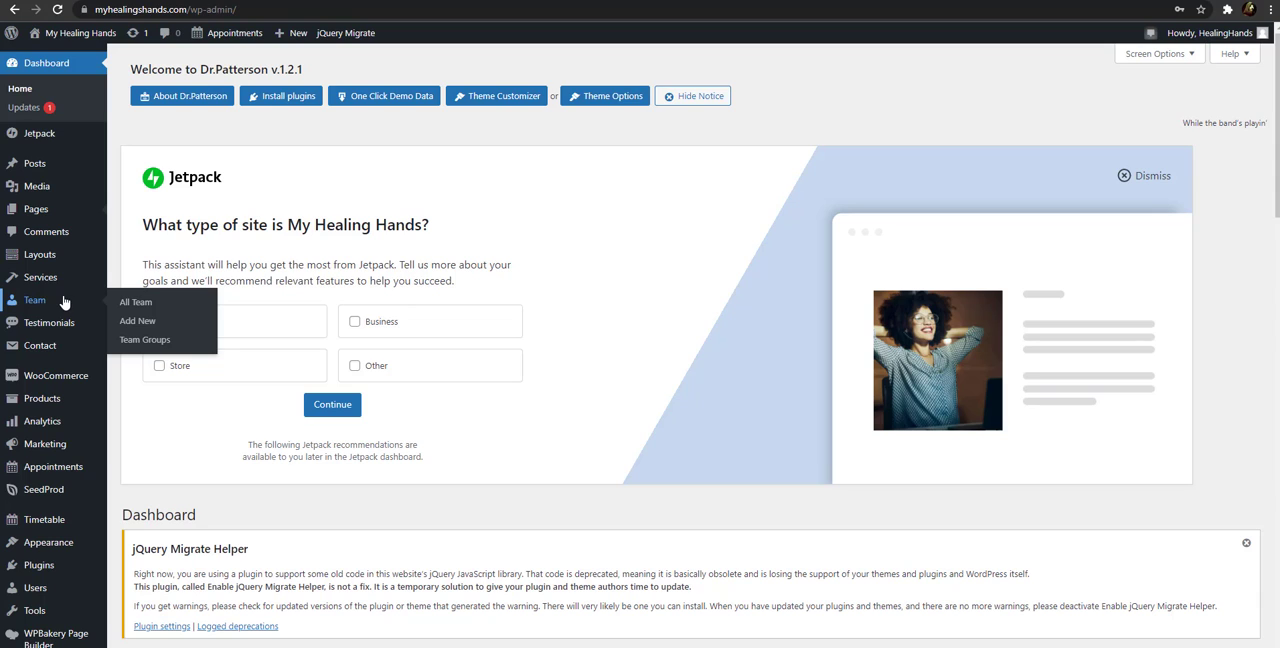
mouse_move(80, 550)
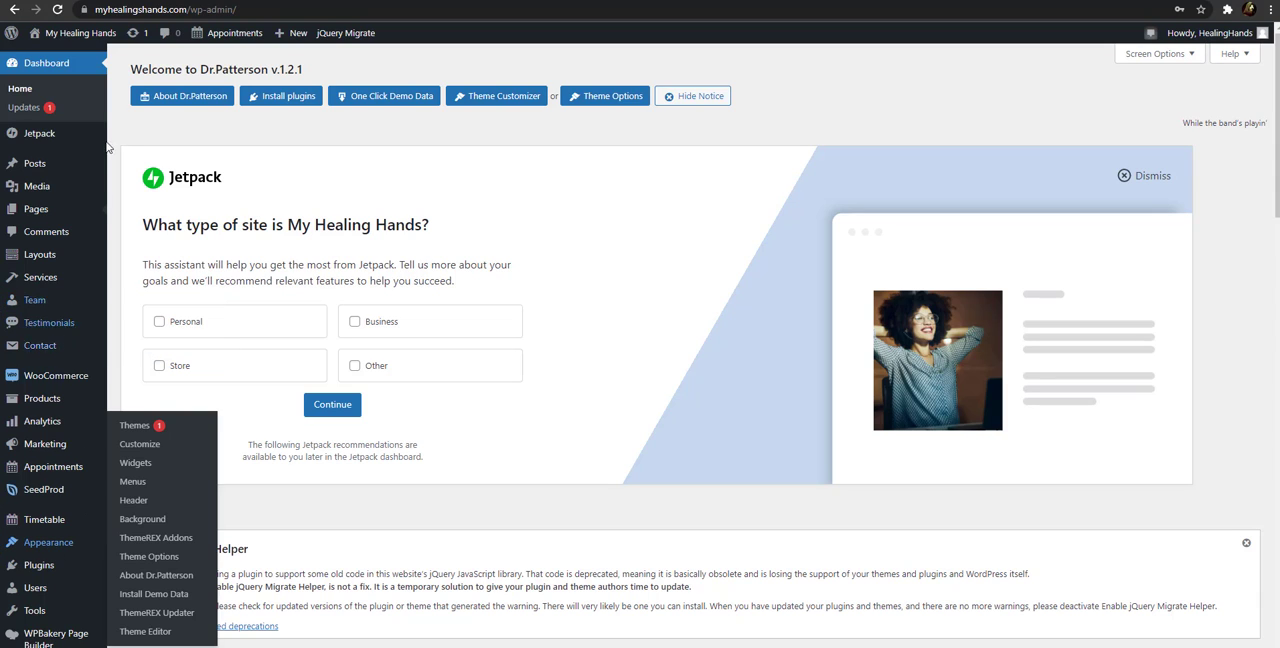
mouse_move(48, 166)
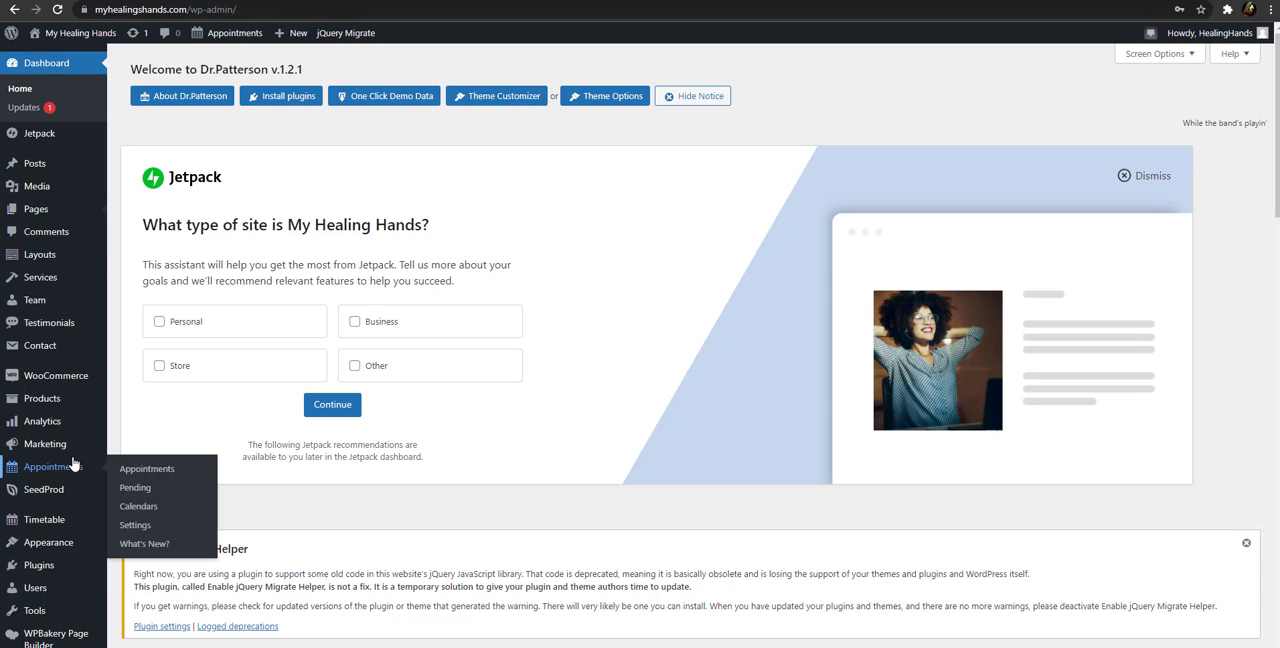
mouse_move(55, 565)
mouse_move(90, 525)
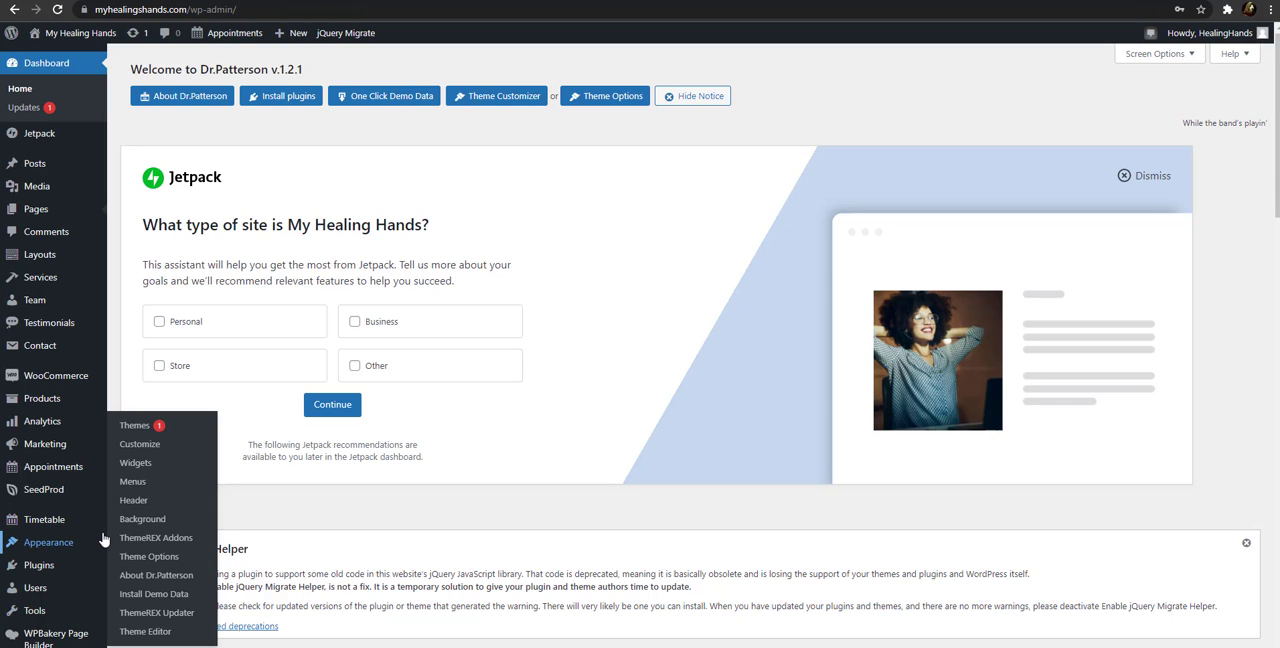
left_click(133, 482)
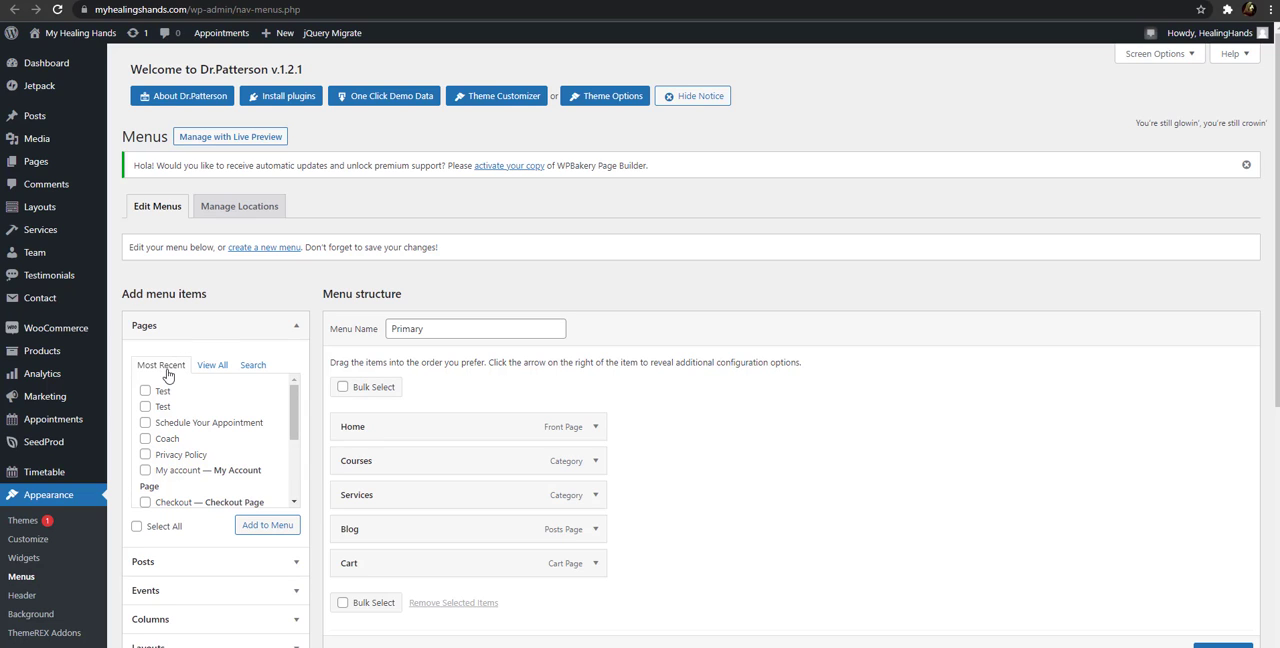
Compare the most recent pages with the full page list among the items available for the Primary menu
left_click(216, 366)
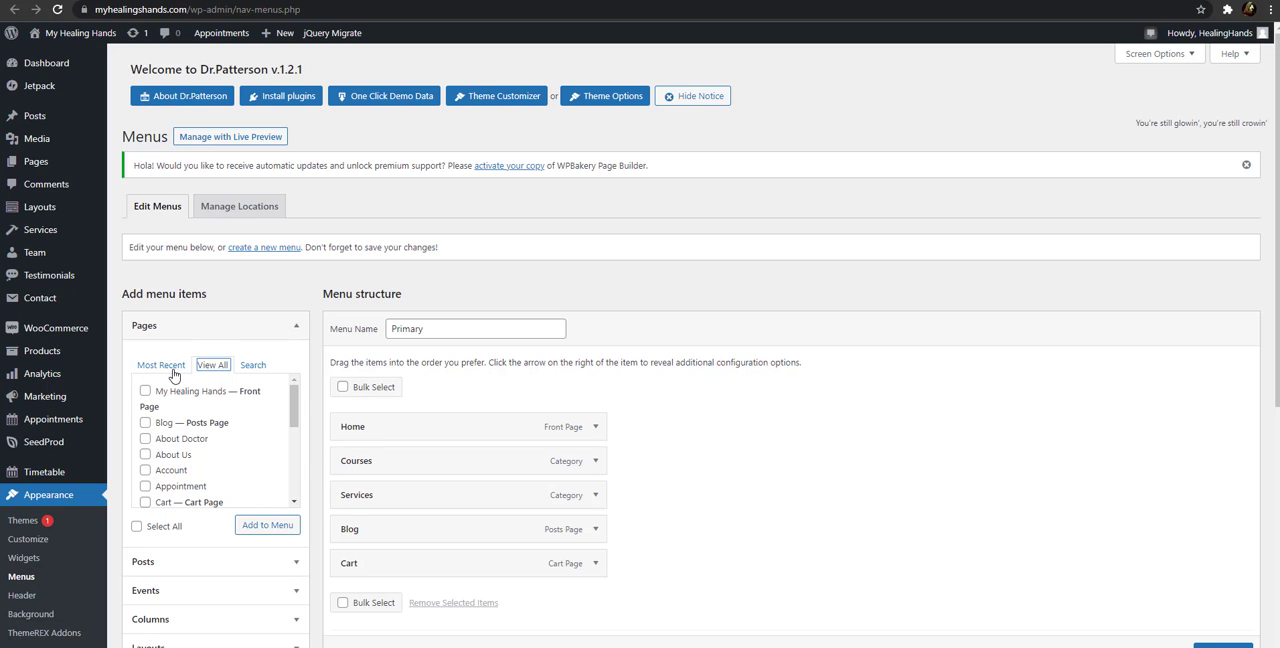
left_click(172, 370)
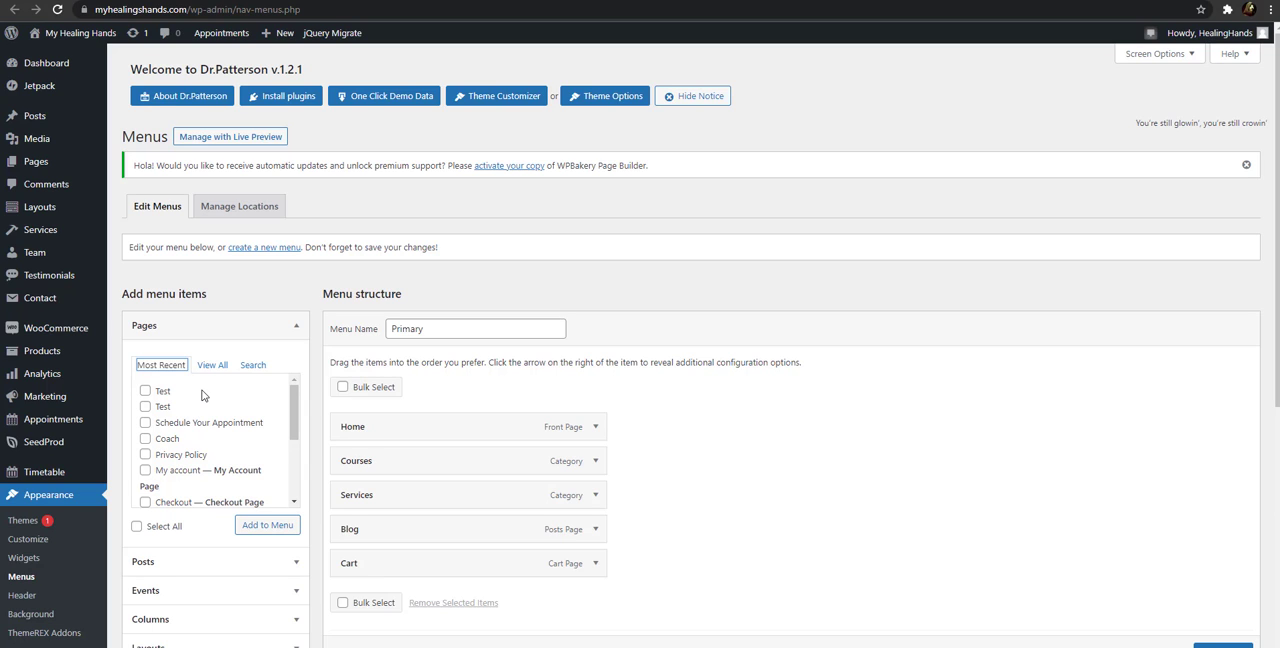
scroll(188, 402, "down", 3)
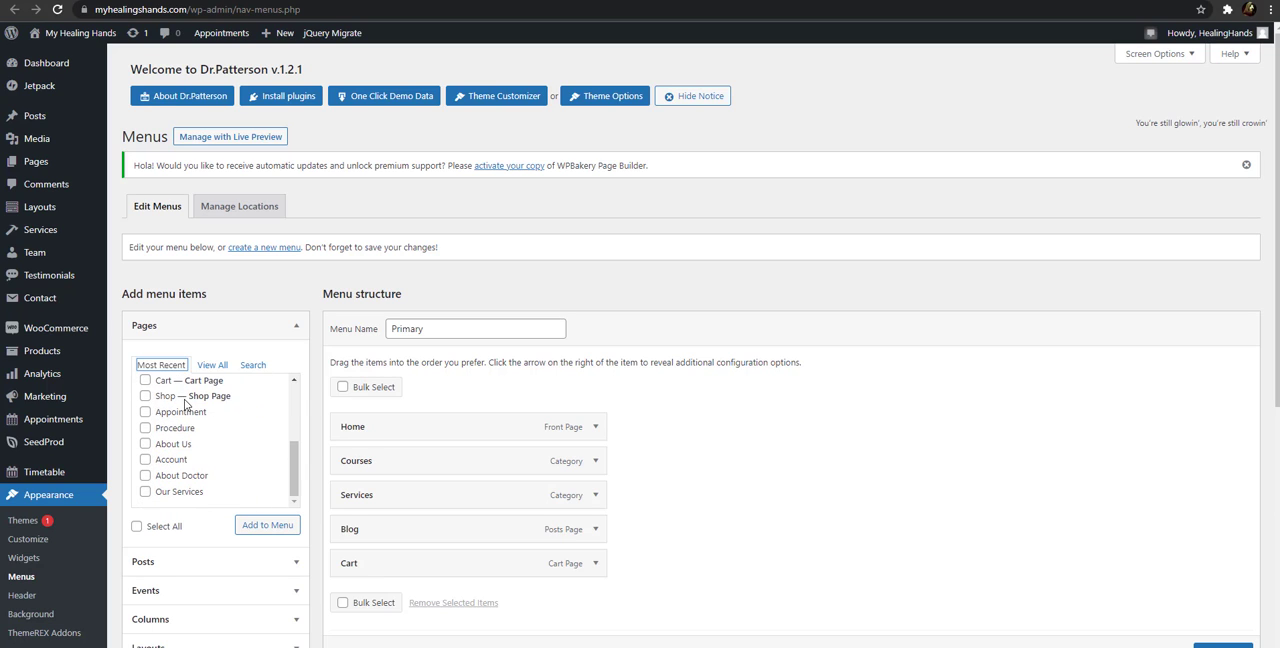
scroll(184, 398, "up", 3)
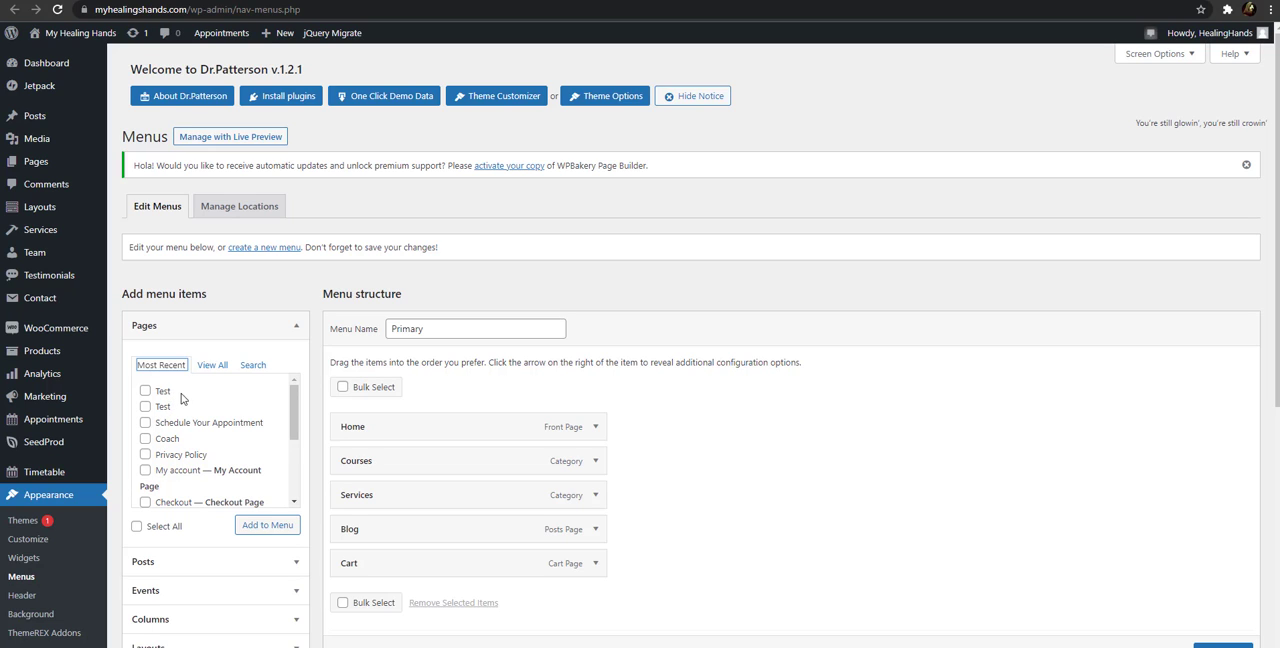
left_click(210, 366)
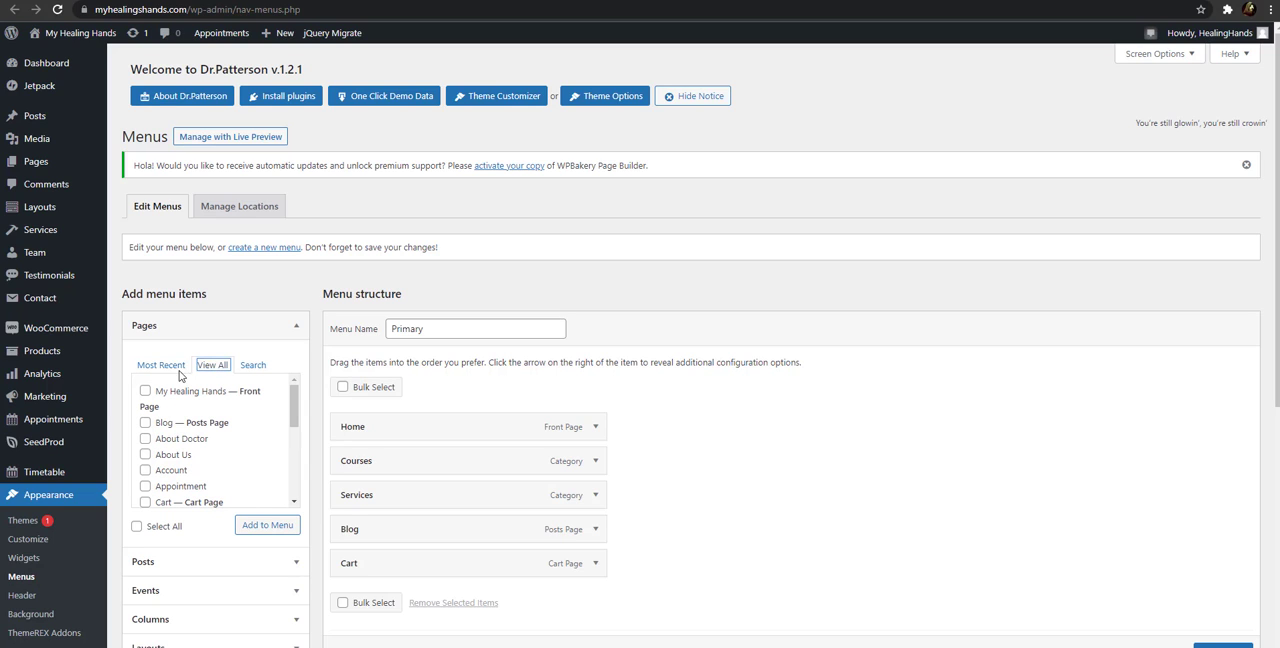
left_click(165, 366)
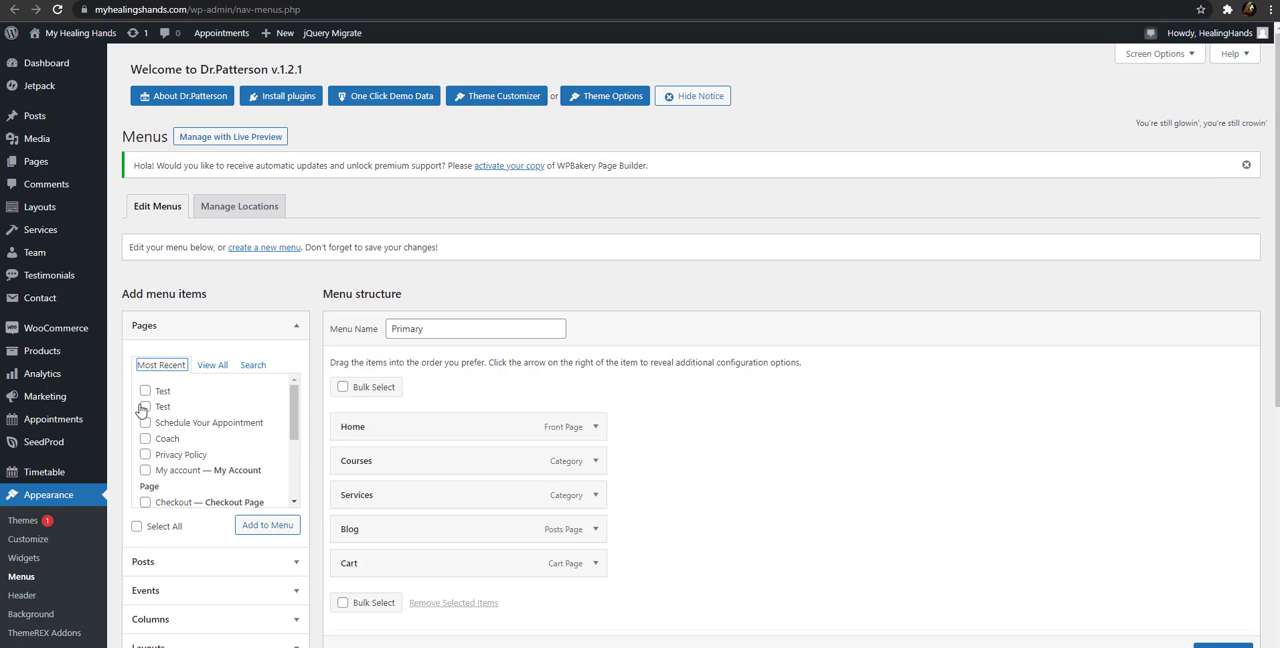
Add the first Test page from the most recent pages to the Primary menu
left_click(145, 391)
left_click(268, 528)
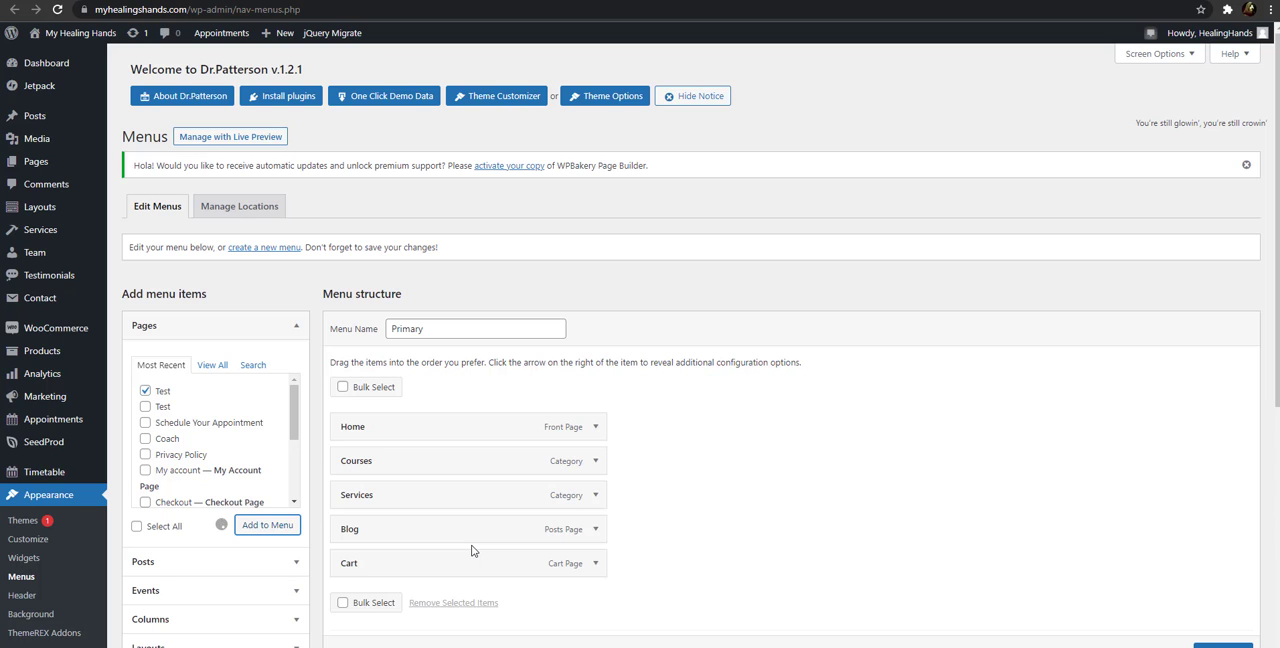
scroll(473, 546, "down", 1)
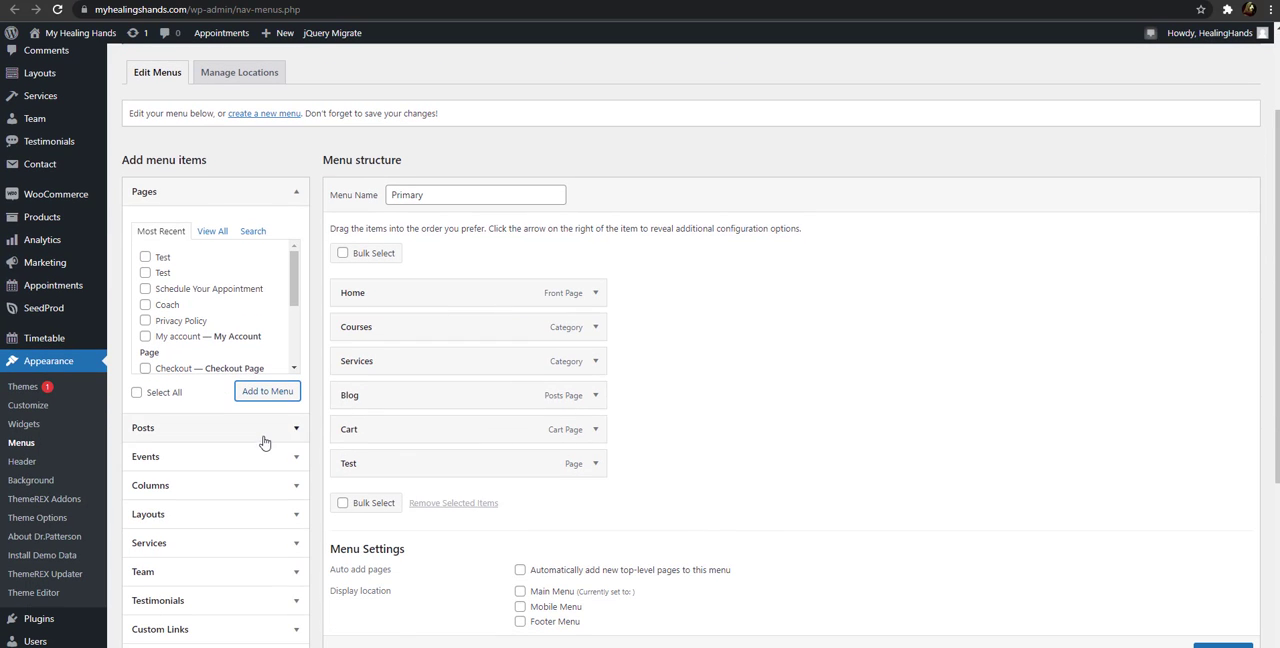
Review the other item types that can be added to the Primary menu, including the available posts
scroll(254, 451, "down", 3)
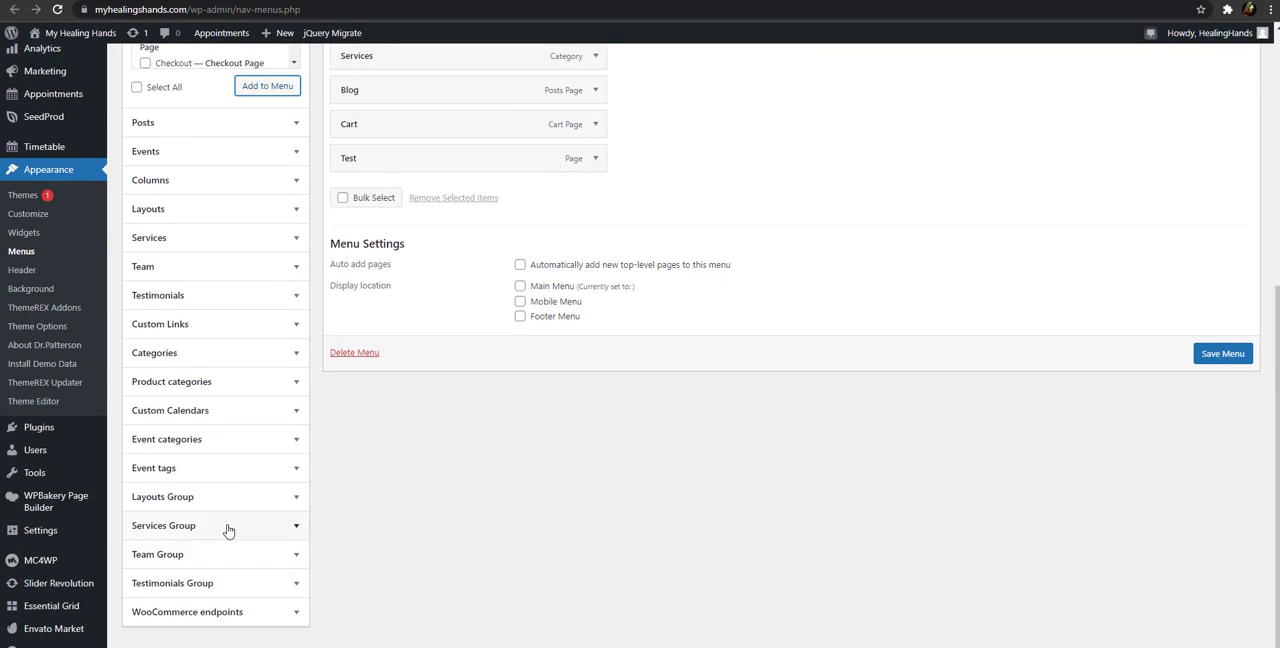
scroll(245, 451, "up", 1)
scroll(245, 451, "up", 1)
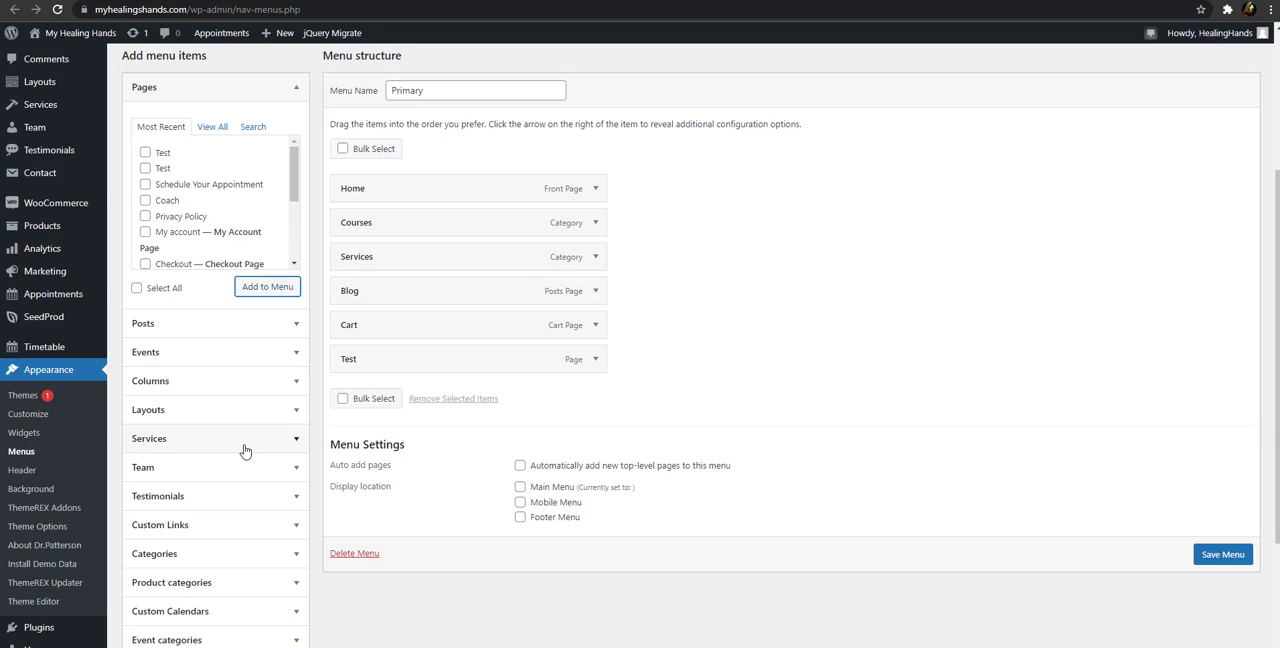
left_click(245, 333)
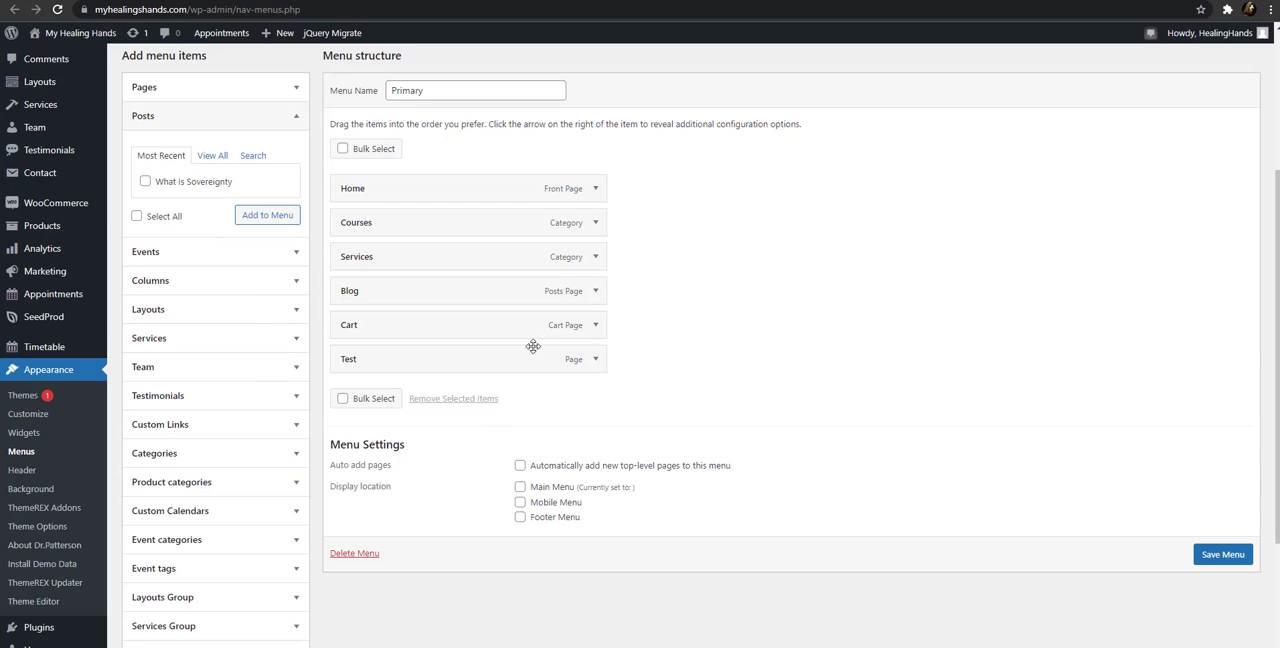
left_click(294, 121)
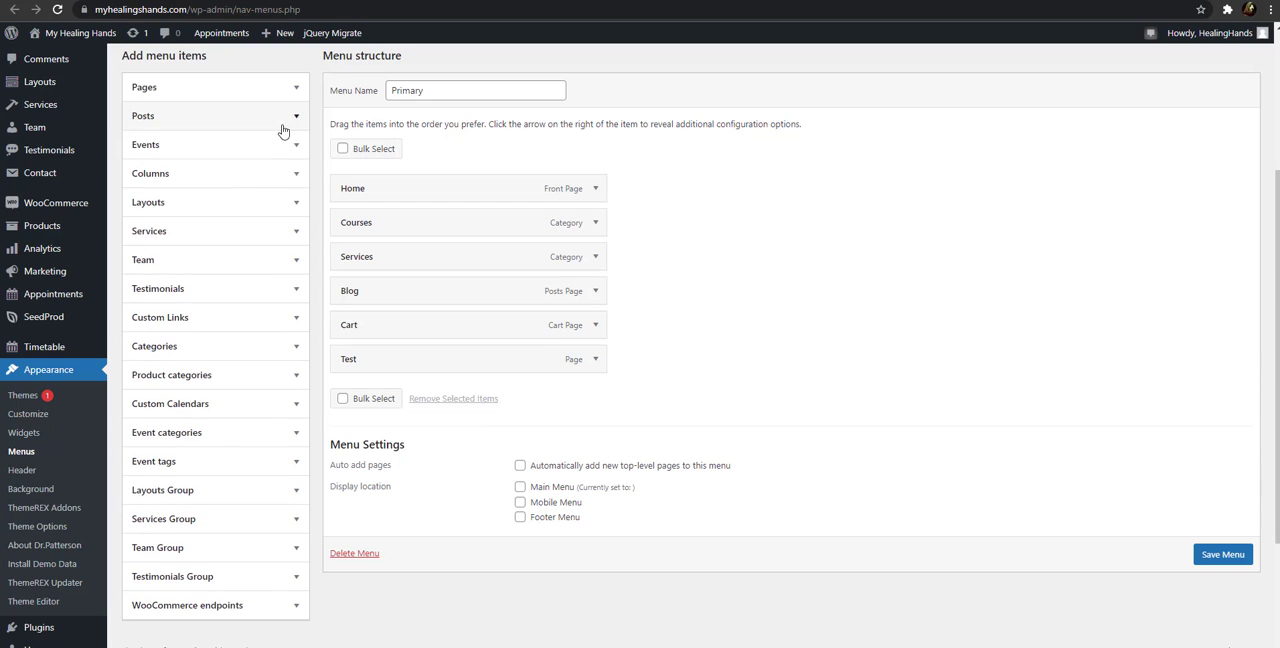
scroll(235, 290, "up", 3)
left_click(267, 320)
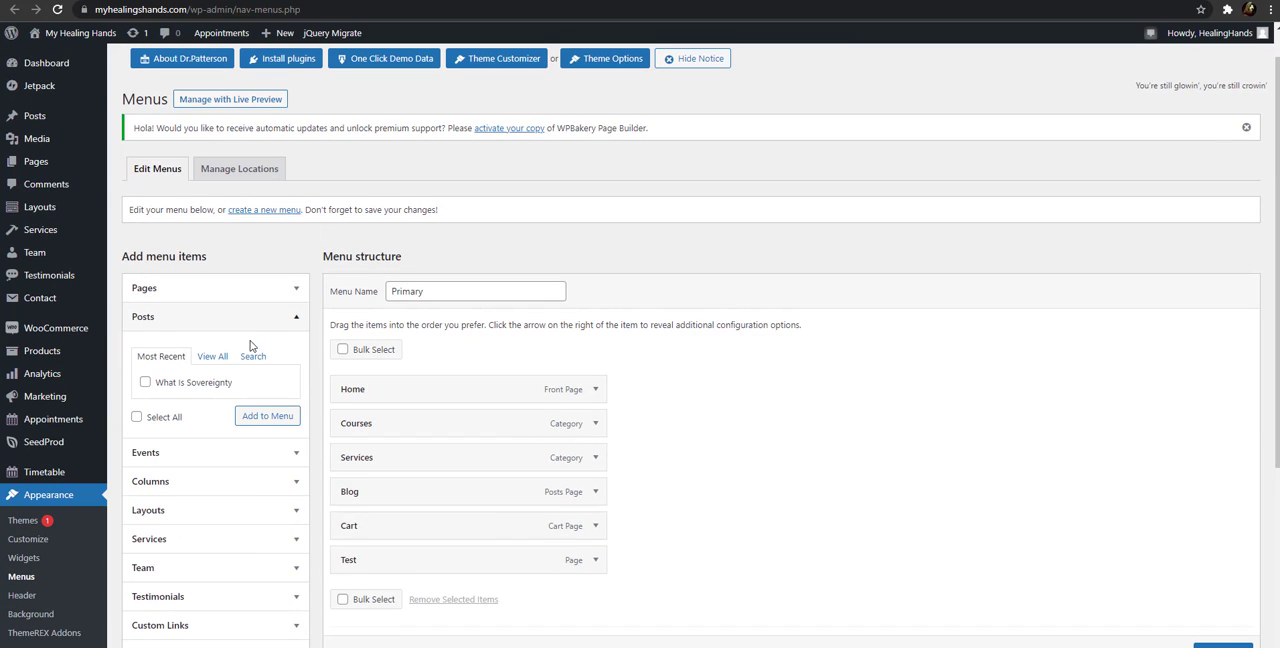
Add the second Test page in the most recent pages list to the Primary menu
left_click(272, 293)
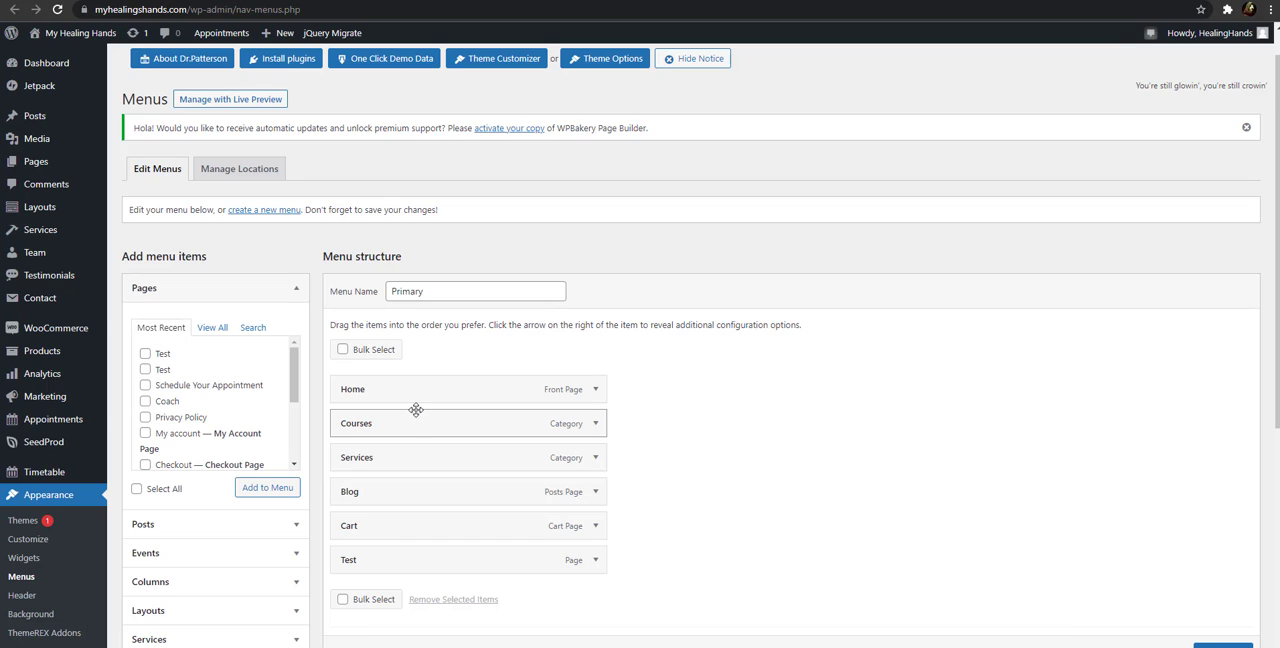
left_click(144, 370)
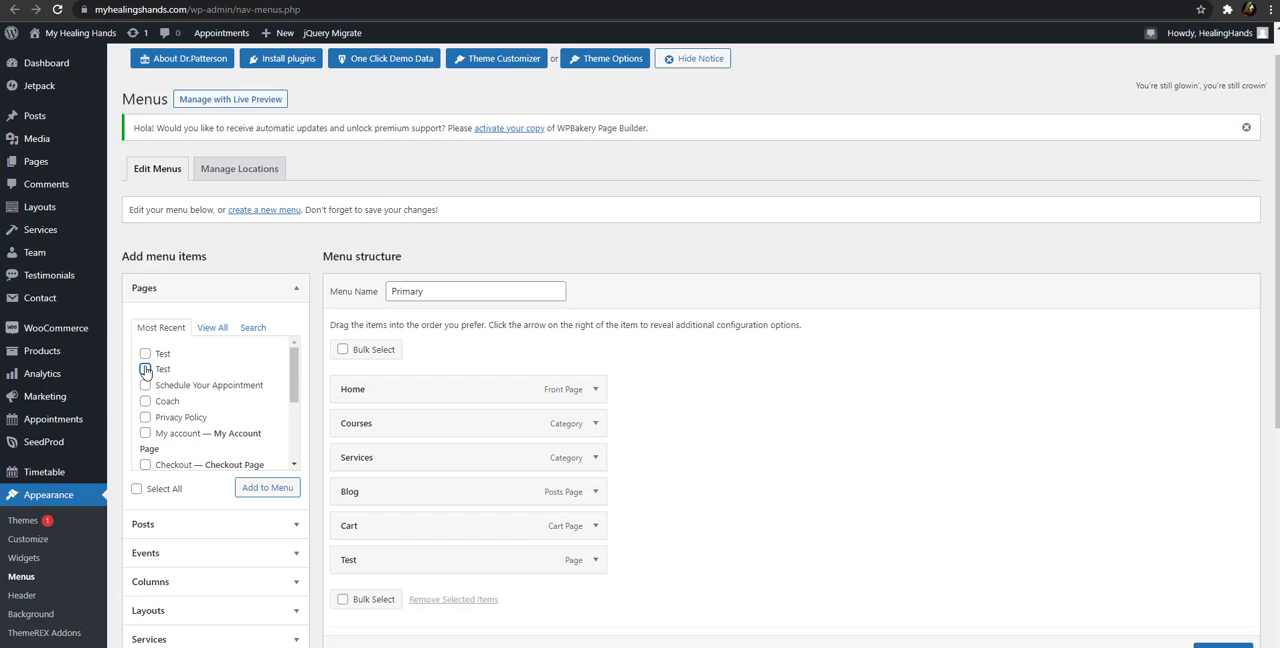
left_click(259, 489)
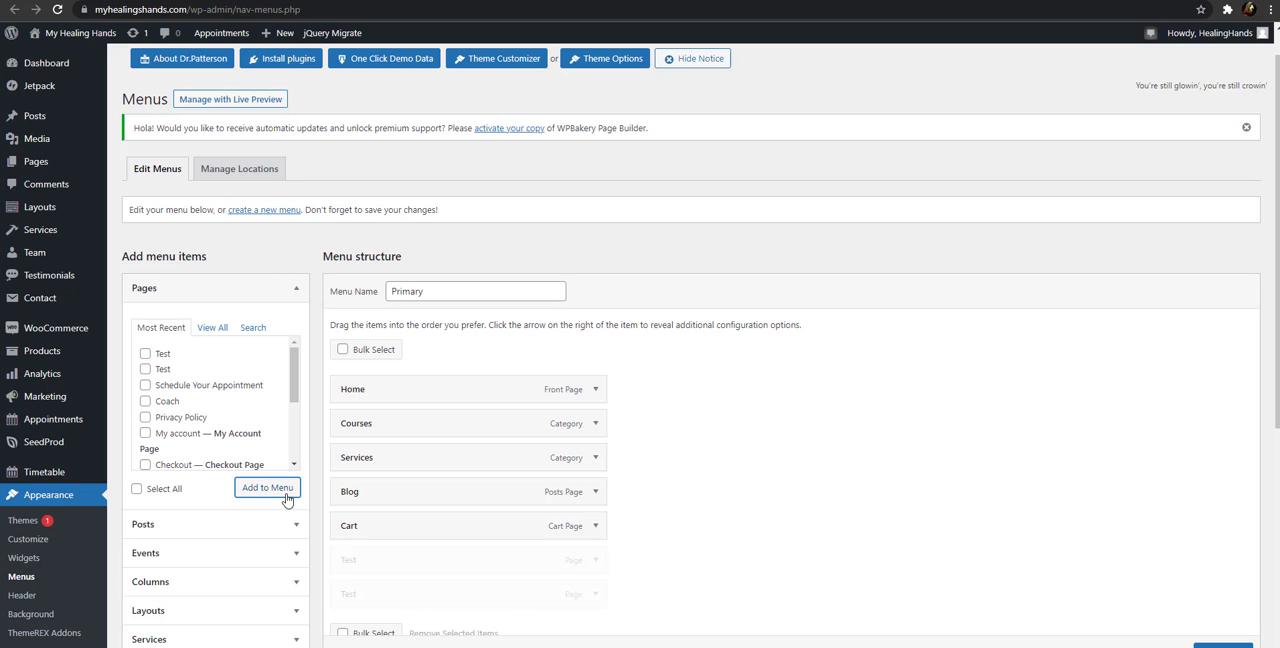
Nest the last Test item as a sub item of the Test item above it in the Primary menu
scroll(474, 543, "down", 1)
scroll(474, 543, "down", 1)
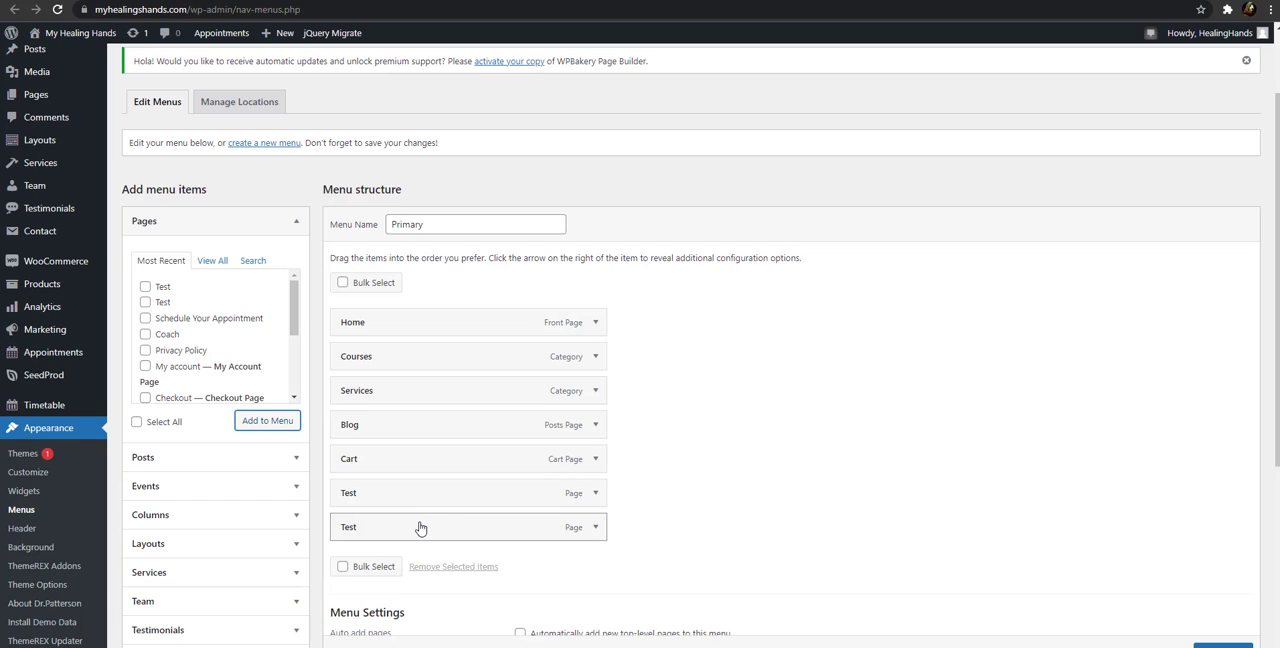
left_click_drag(420, 528, 430, 525)
mouse_move(416, 533)
left_mouse_down()
mouse_move(483, 528)
mouse_move(508, 380)
mouse_move(849, 491)
mouse_move(782, 418)
mouse_move(780, 583)
mouse_move(419, 534)
left_mouse_up()
left_click_drag(463, 532, 486, 531)
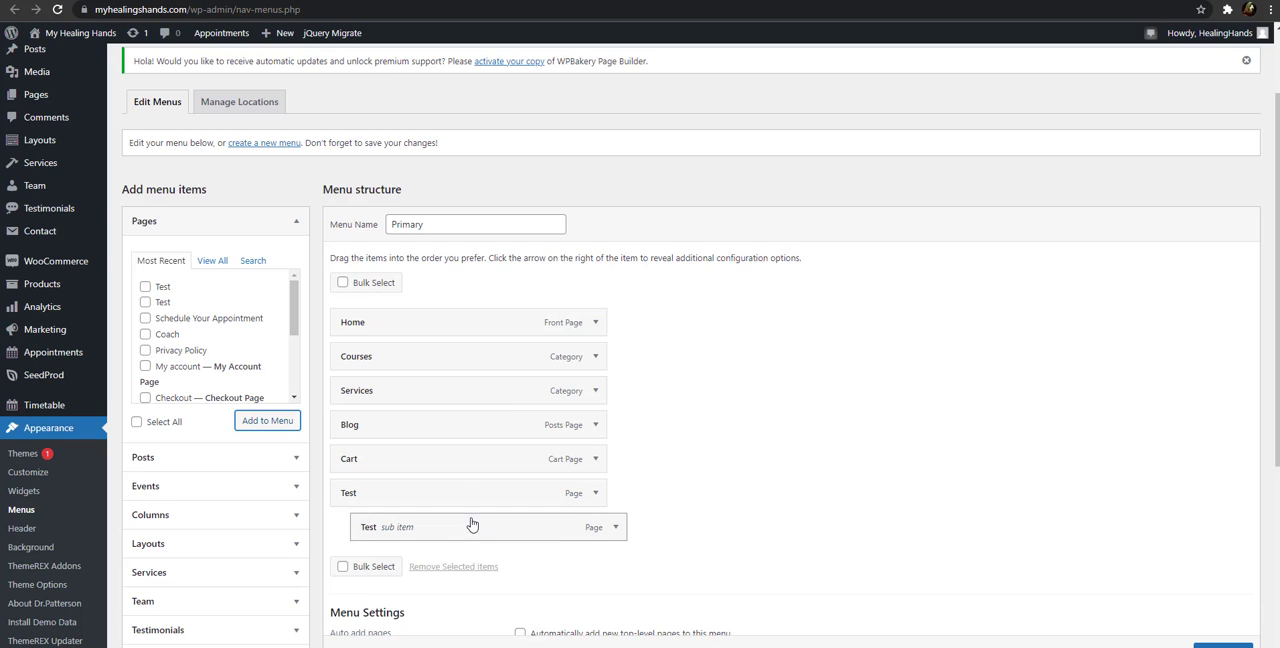
Try nesting the Test items under Cart, and return both of them to the top level of the menu
left_click_drag(464, 499, 497, 502)
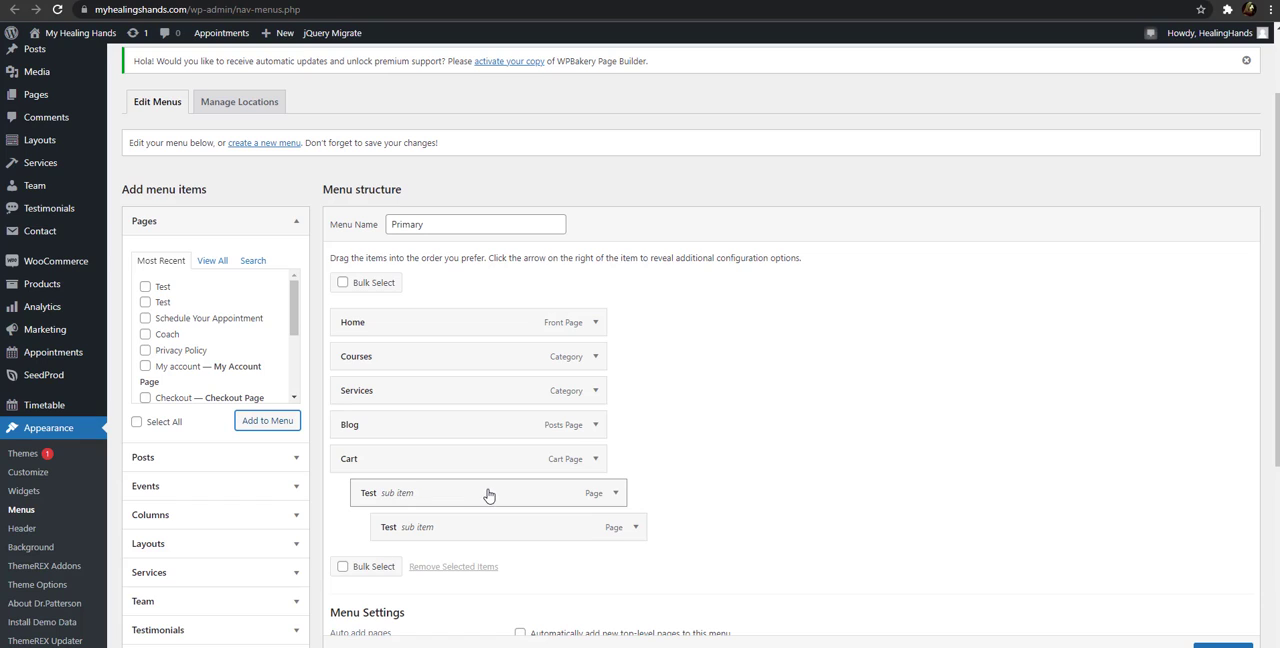
left_click_drag(486, 494, 466, 498)
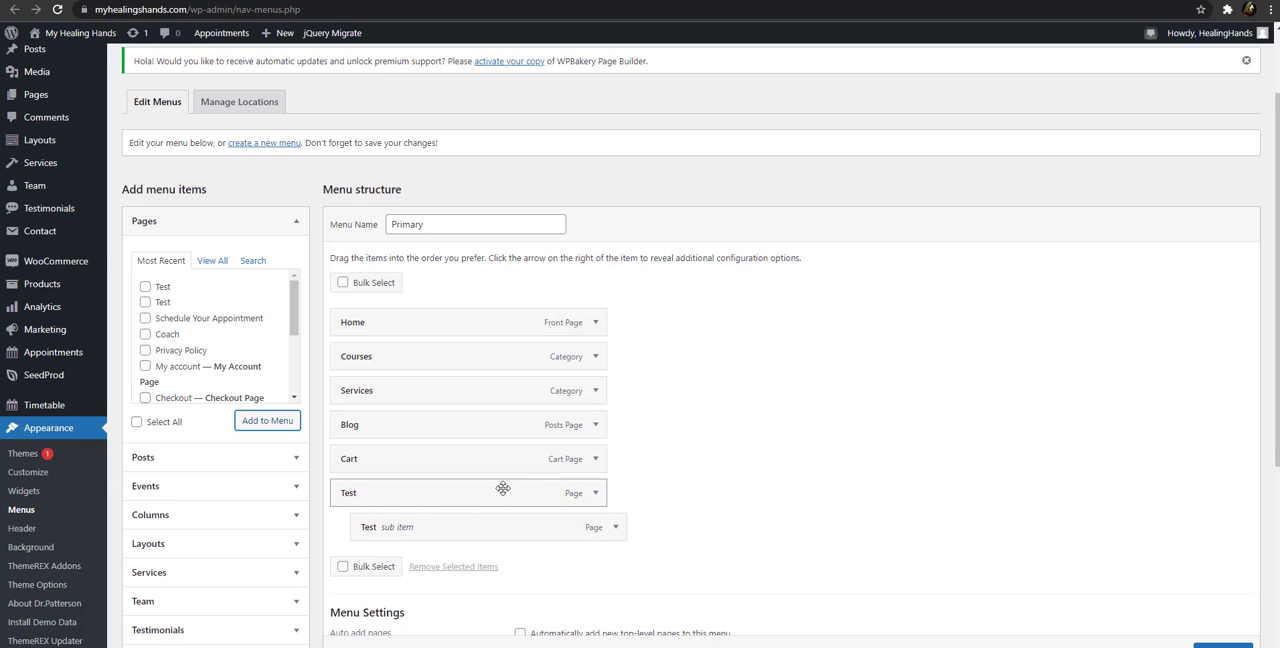
mouse_move(503, 488)
left_mouse_down()
mouse_move(534, 494)
mouse_move(503, 491)
left_mouse_up()
left_click_drag(491, 494, 505, 531)
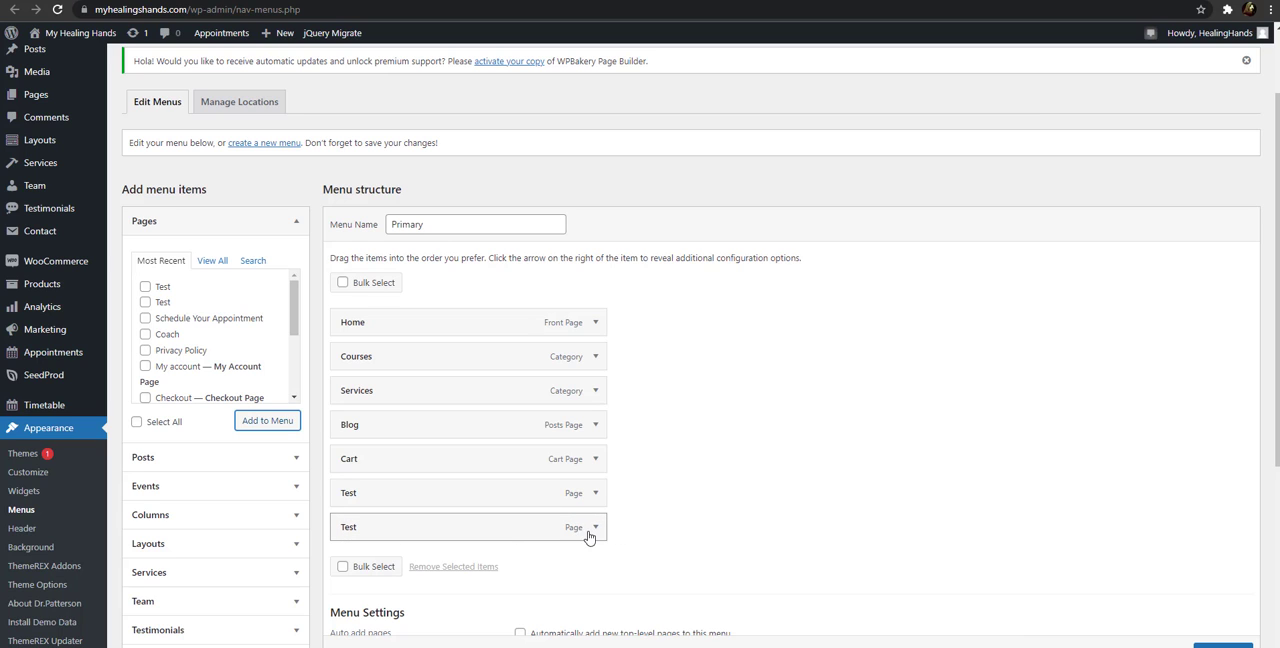
Remove the last Test item from the Primary menu structure
left_click(597, 528)
scroll(560, 528, "down", 1)
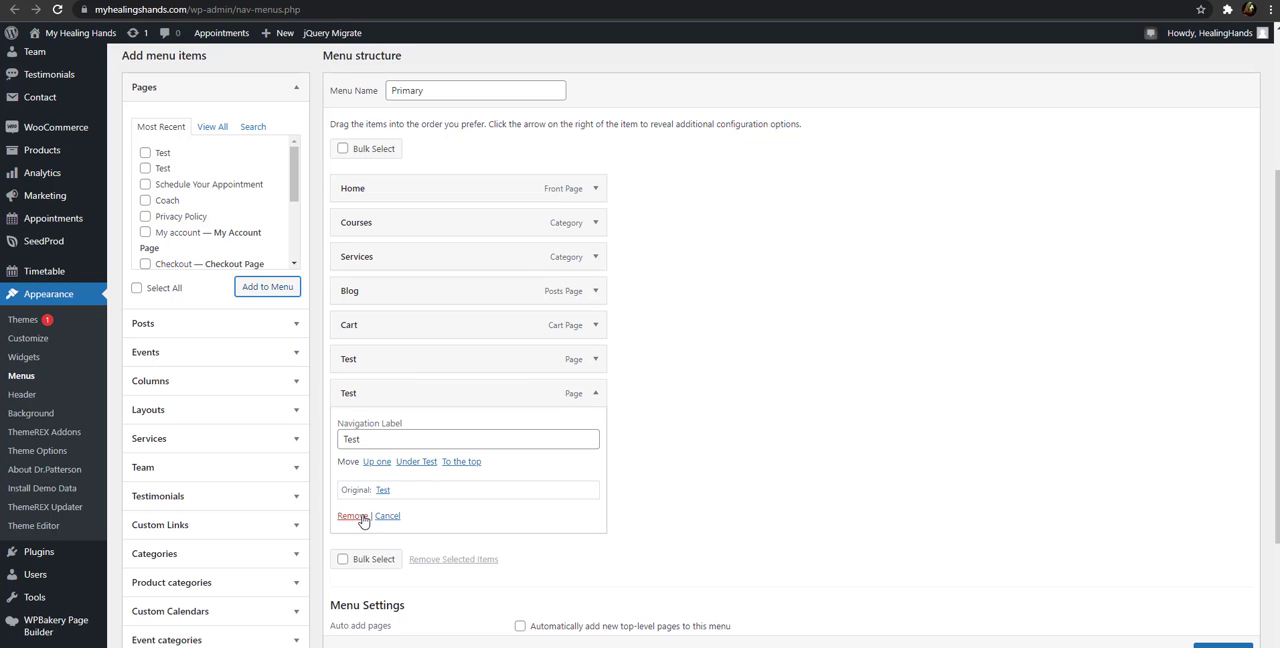
left_click(358, 517)
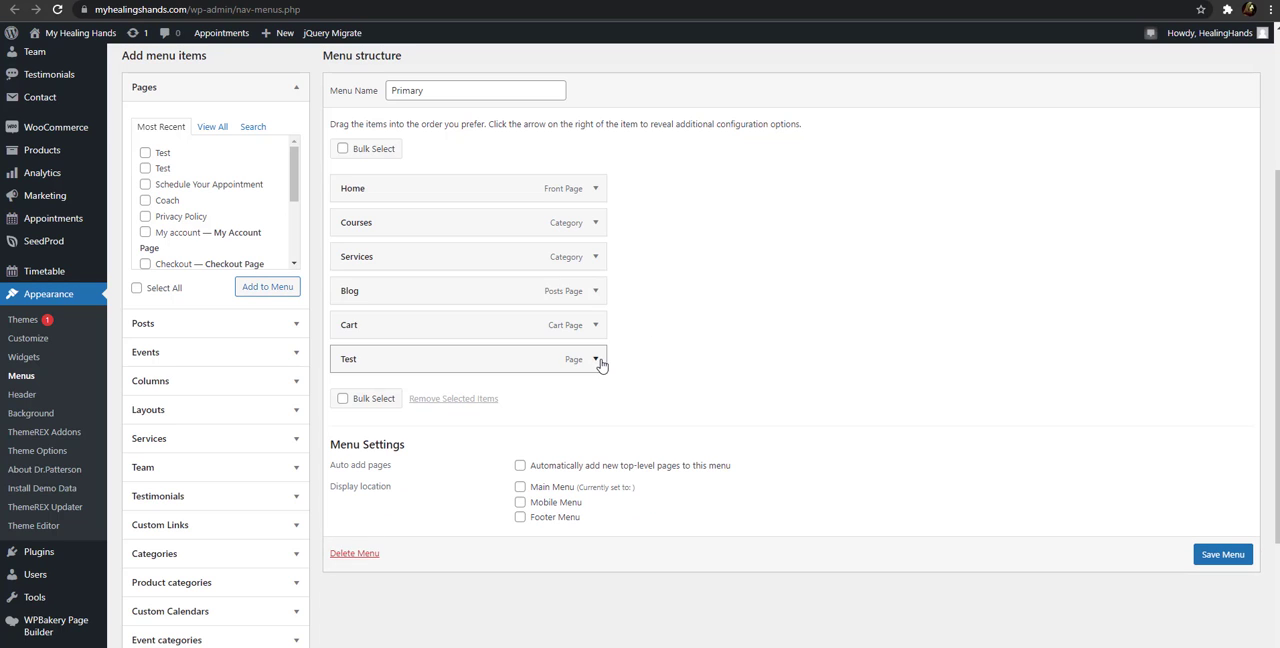
Check the remaining Test item's settings, close them without changes, and save the Primary menu
left_click(596, 361)
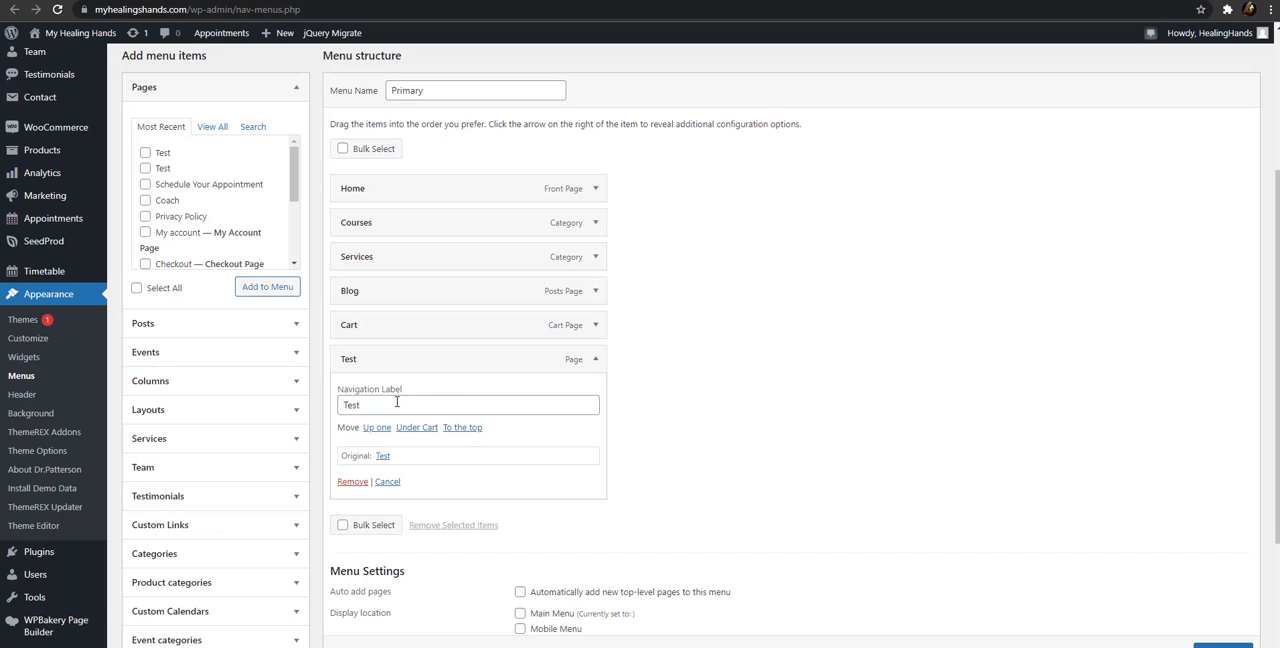
left_click(387, 482)
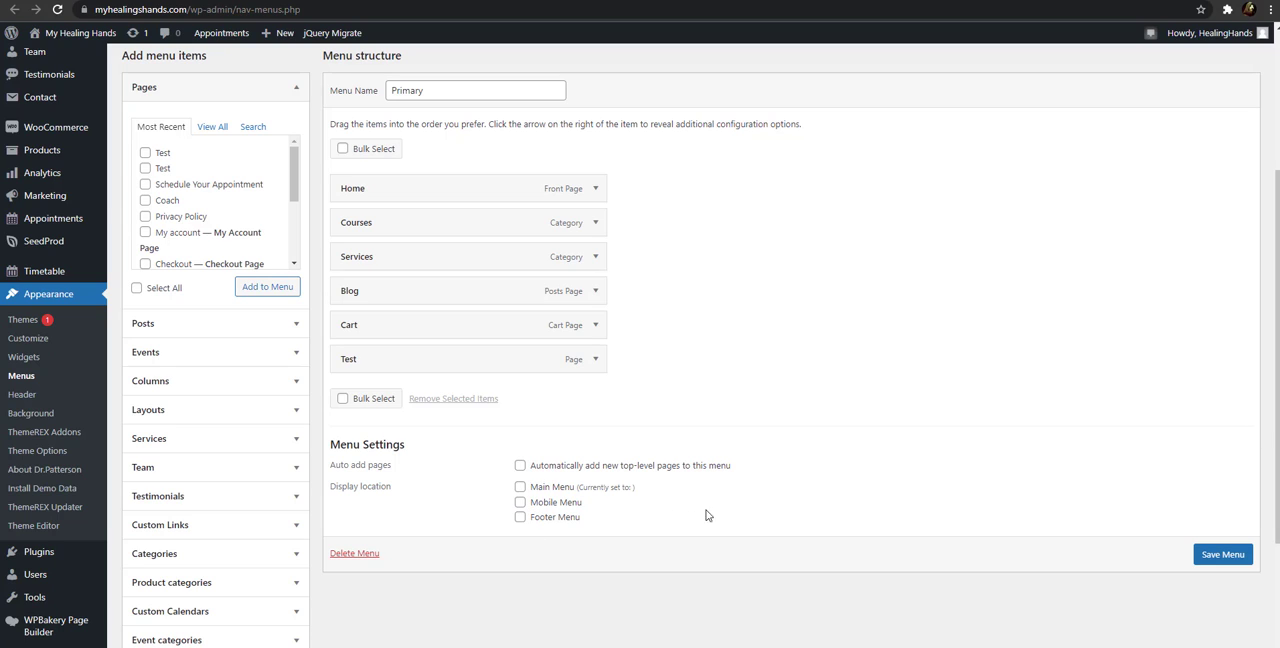
left_click(1238, 558)
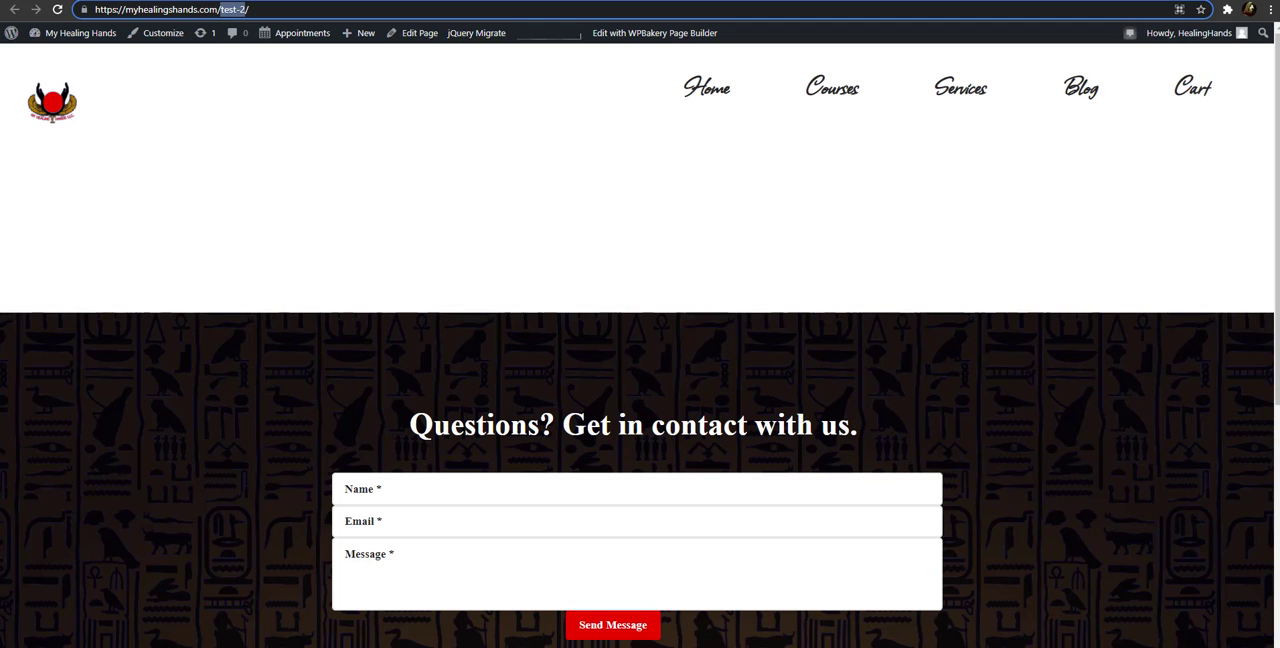
Reload the live site in the incognito window and open the Test page from its navigation menu
left_click(236, 1)
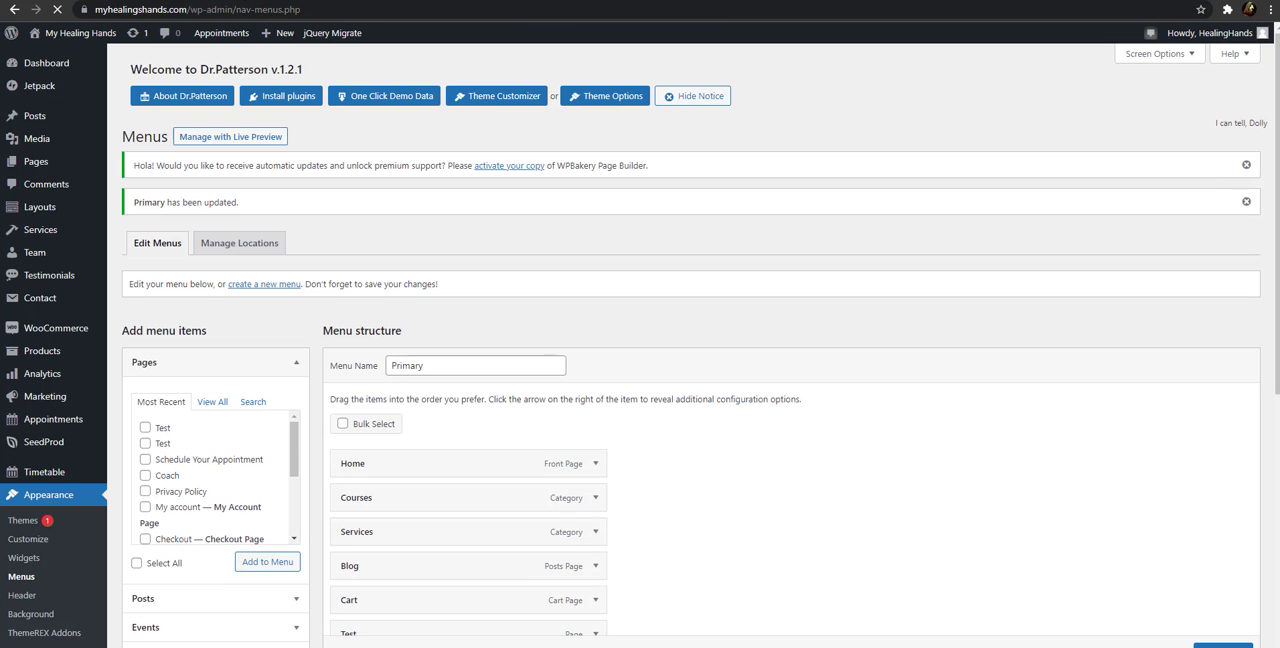
scroll(476, 229, "down", 3)
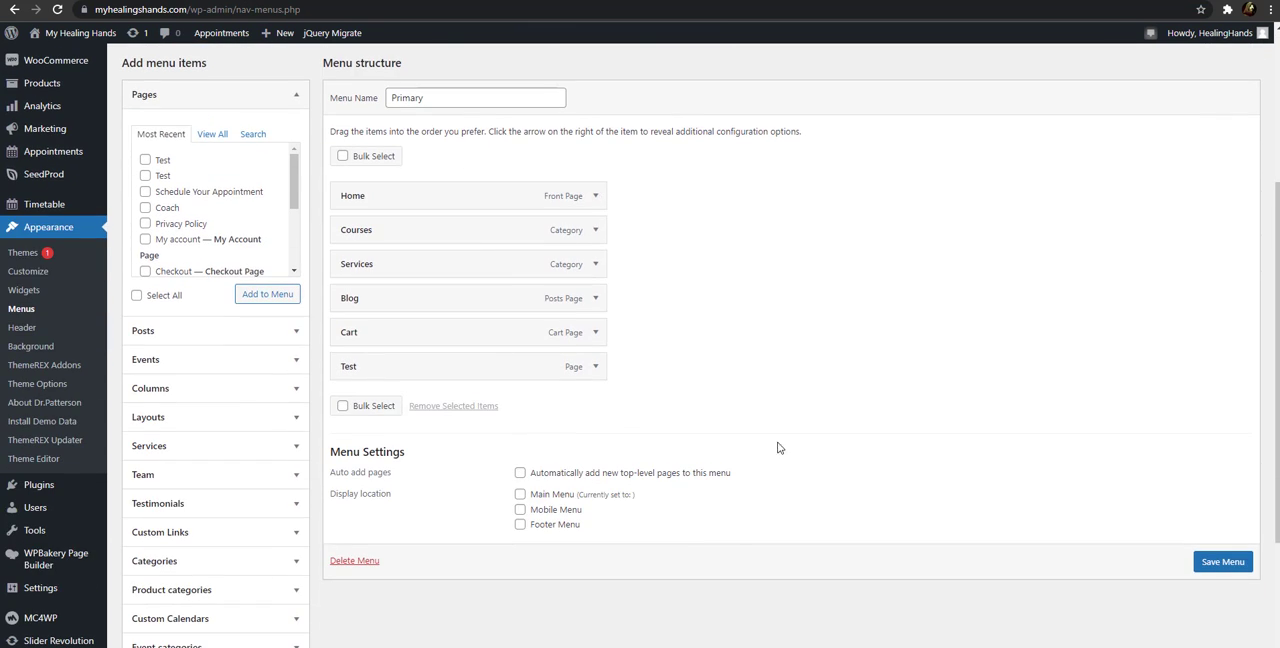
left_click(718, 612)
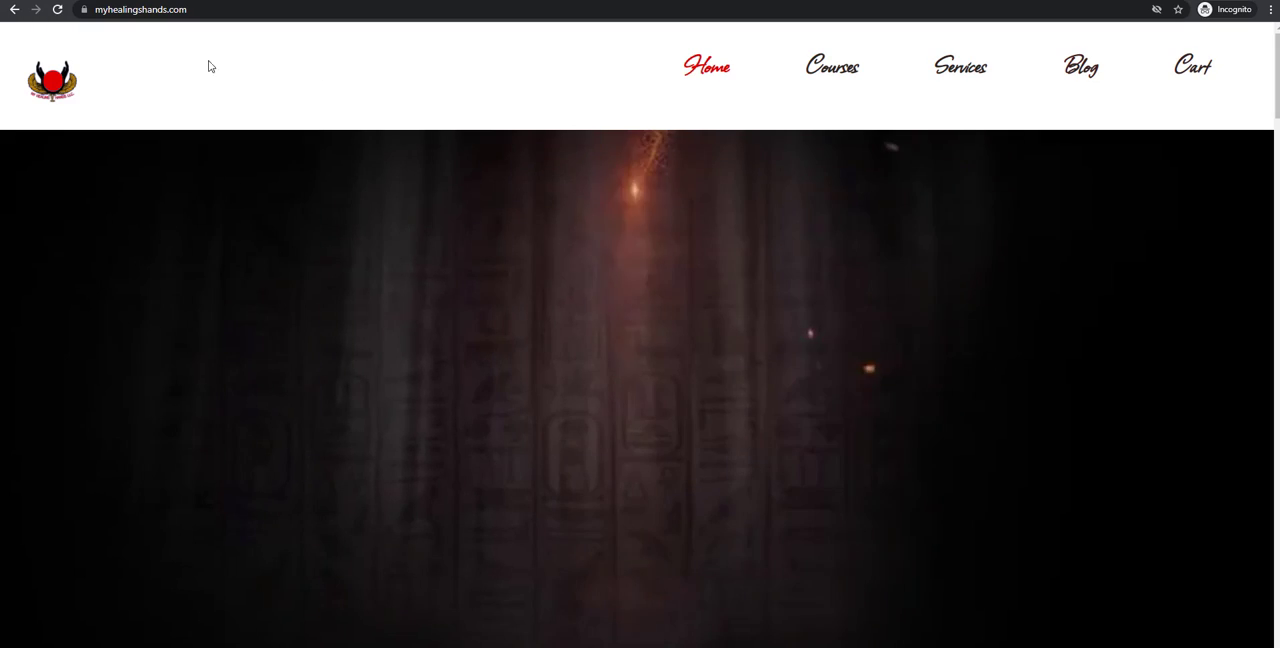
left_click(59, 10)
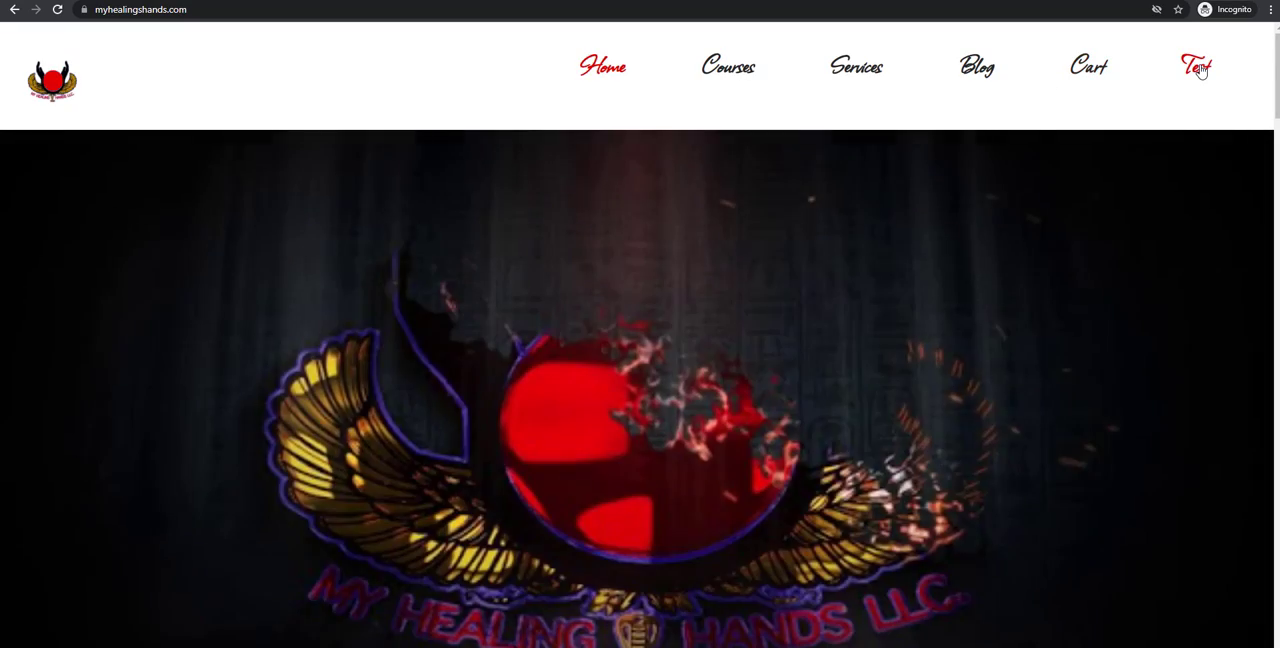
left_click(1199, 68)
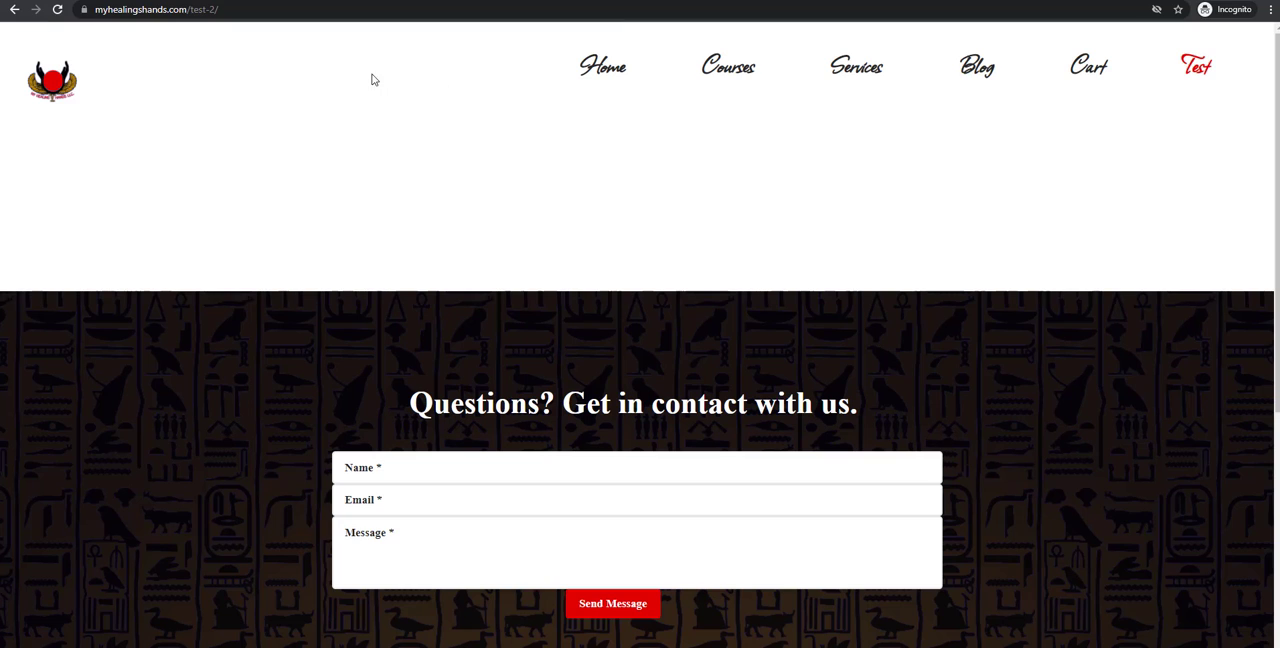
left_click_drag(487, 98, 608, 112)
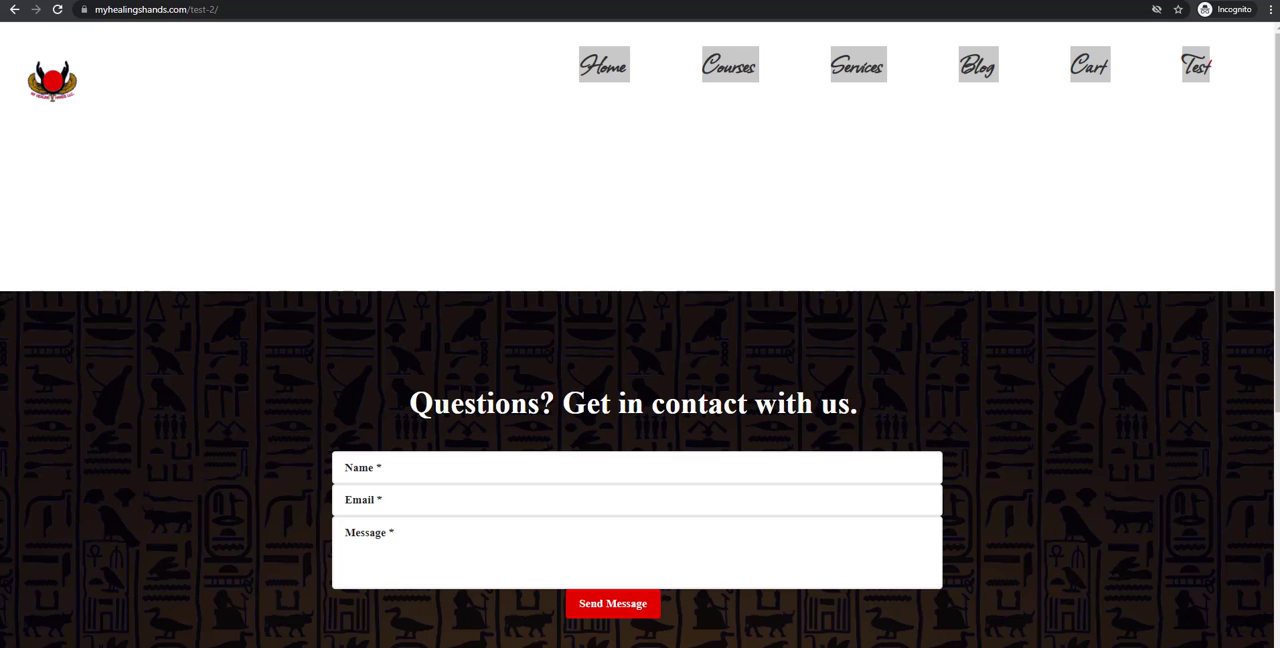
Back in the menu editor, add the second recent Test page as a sub item of Test and save the menu
key("alt+Tab")
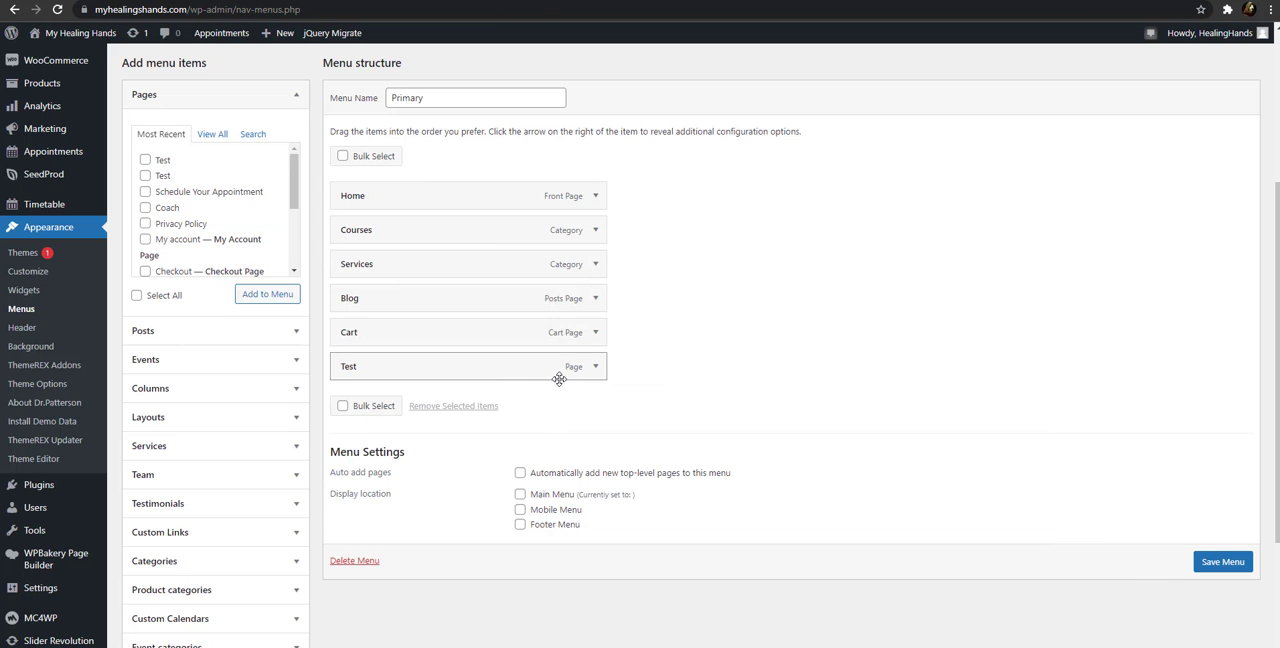
left_click(145, 176)
left_click(263, 294)
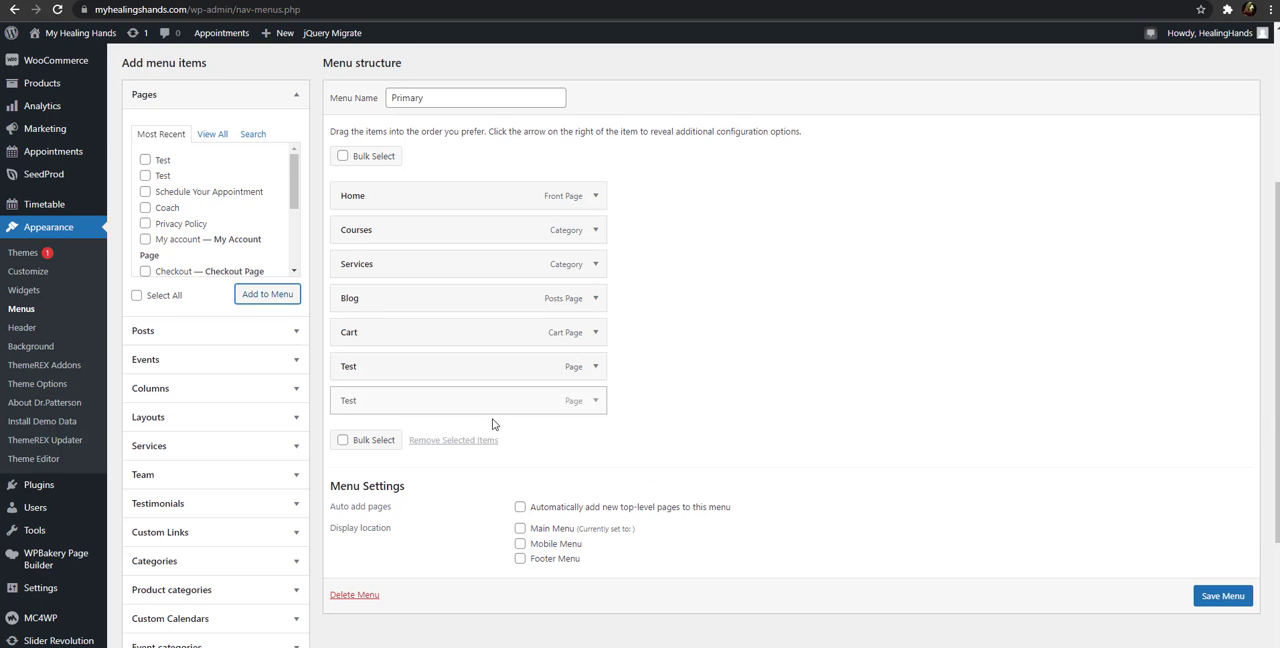
left_click_drag(449, 408, 483, 406)
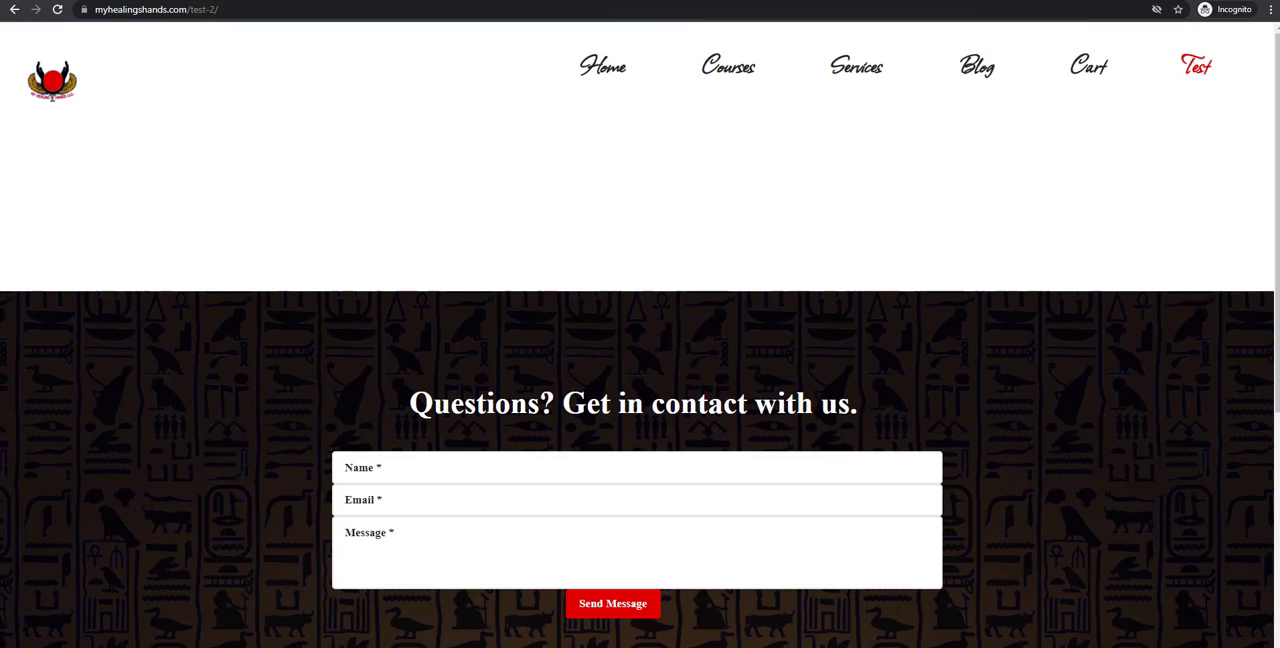
Reload the live site and open both the nested Test page and its parent Test page from the navigation
left_click(57, 10)
mouse_move(1204, 67)
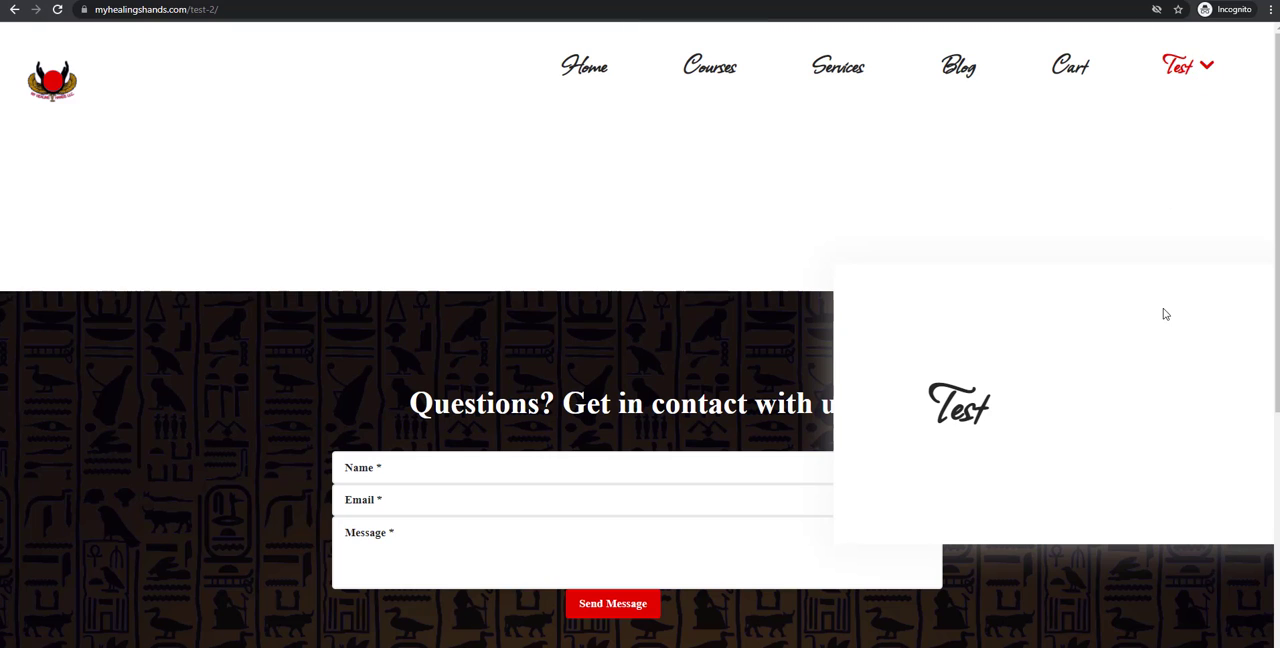
left_click(1042, 406)
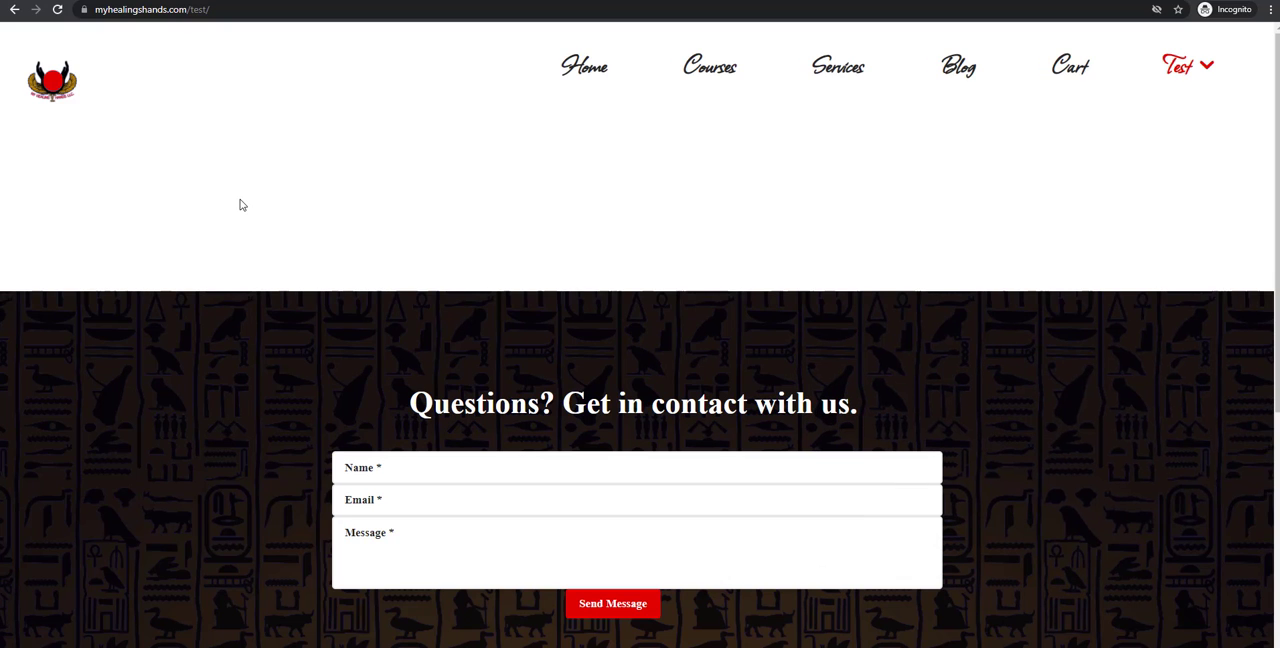
left_click(1172, 68)
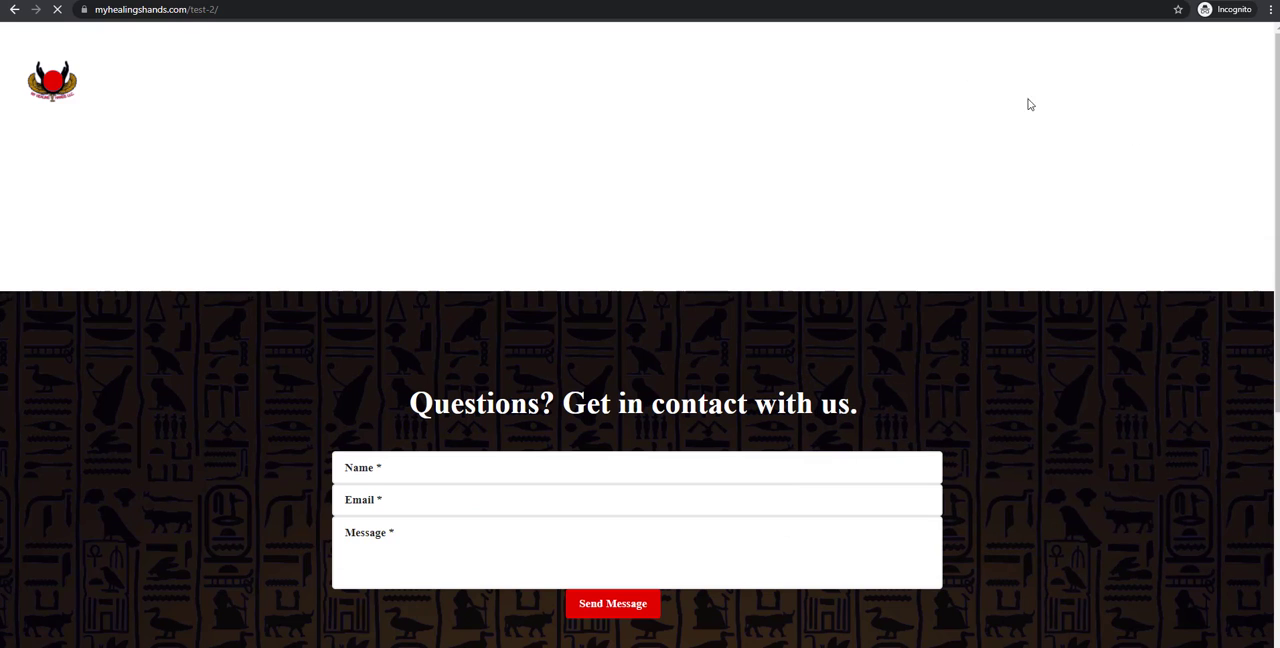
mouse_move(1171, 80)
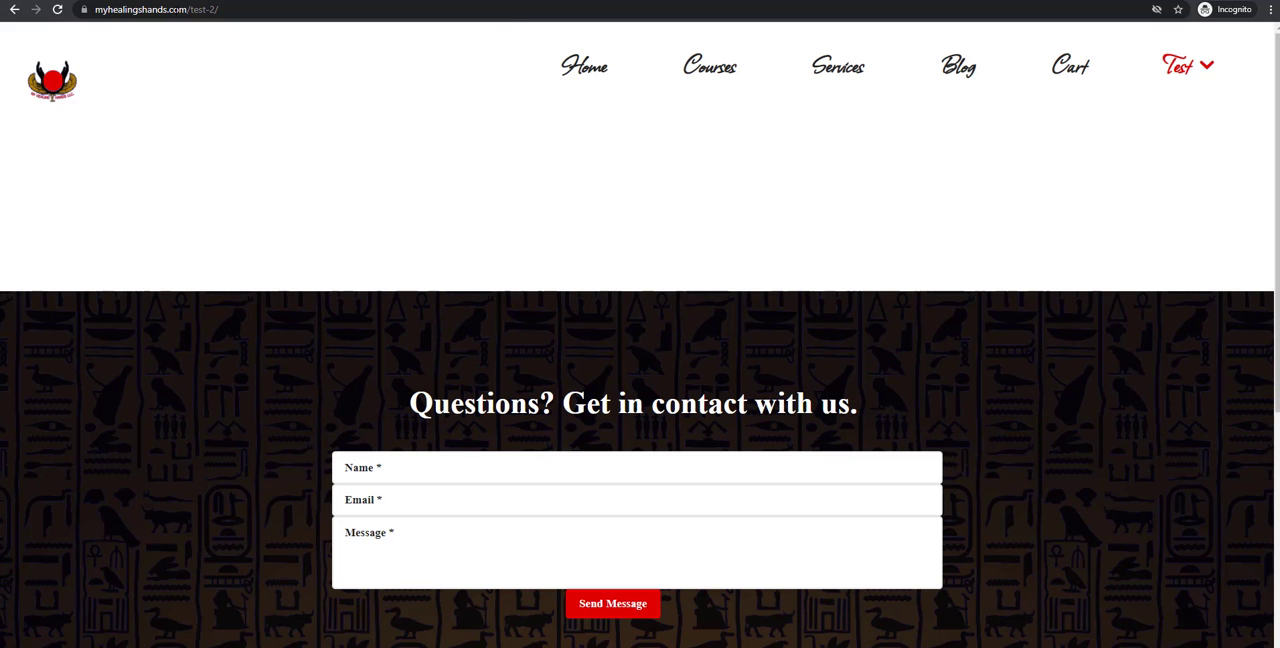
Remove the nested Test item and its parent Test item from the Primary menu, and save the menu
key("alt+Tab")
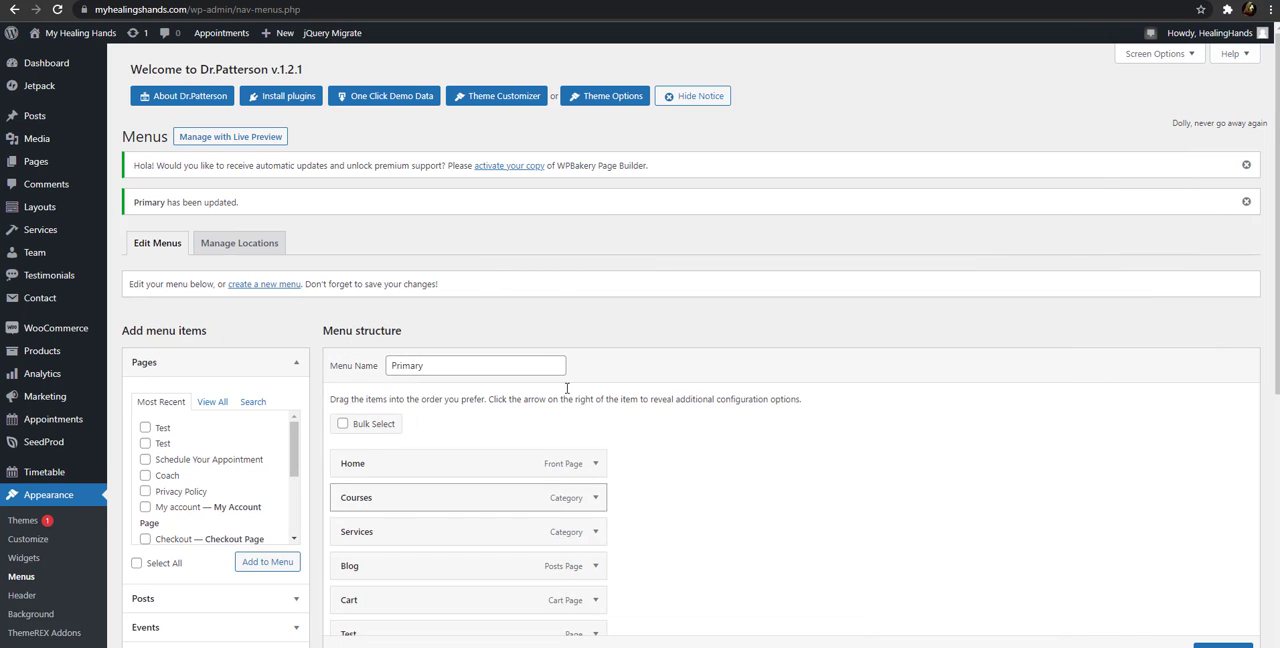
scroll(568, 388, "down", 5)
left_click(614, 334)
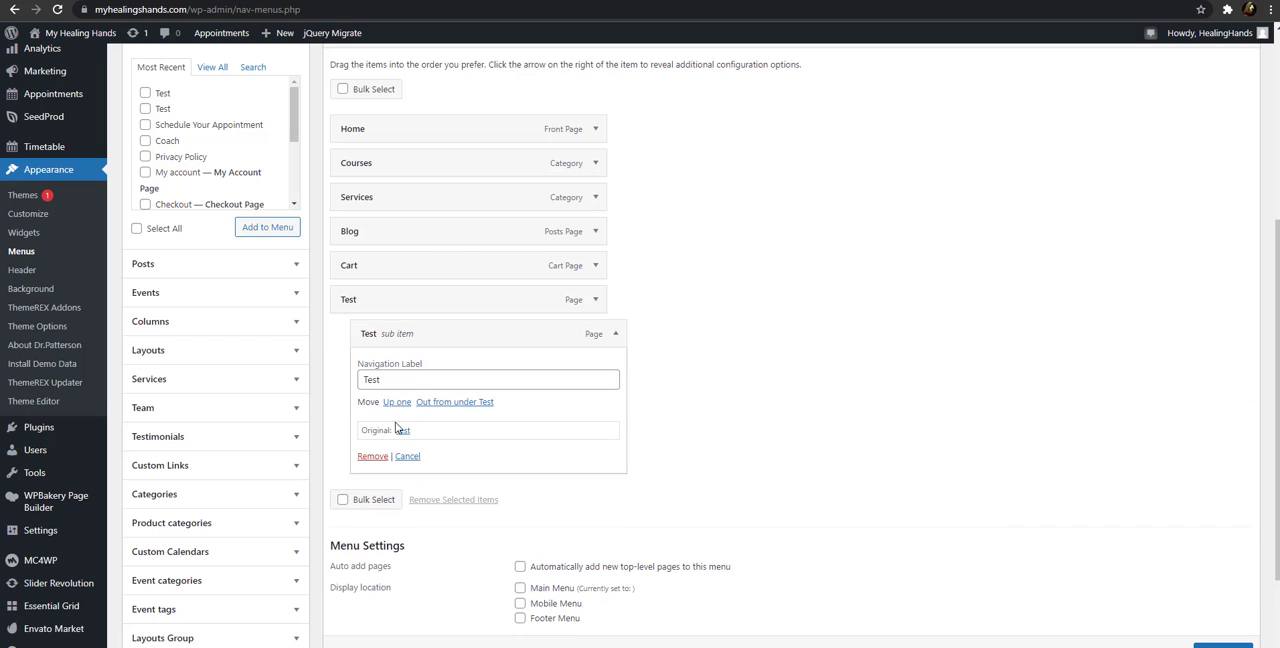
left_click(369, 455)
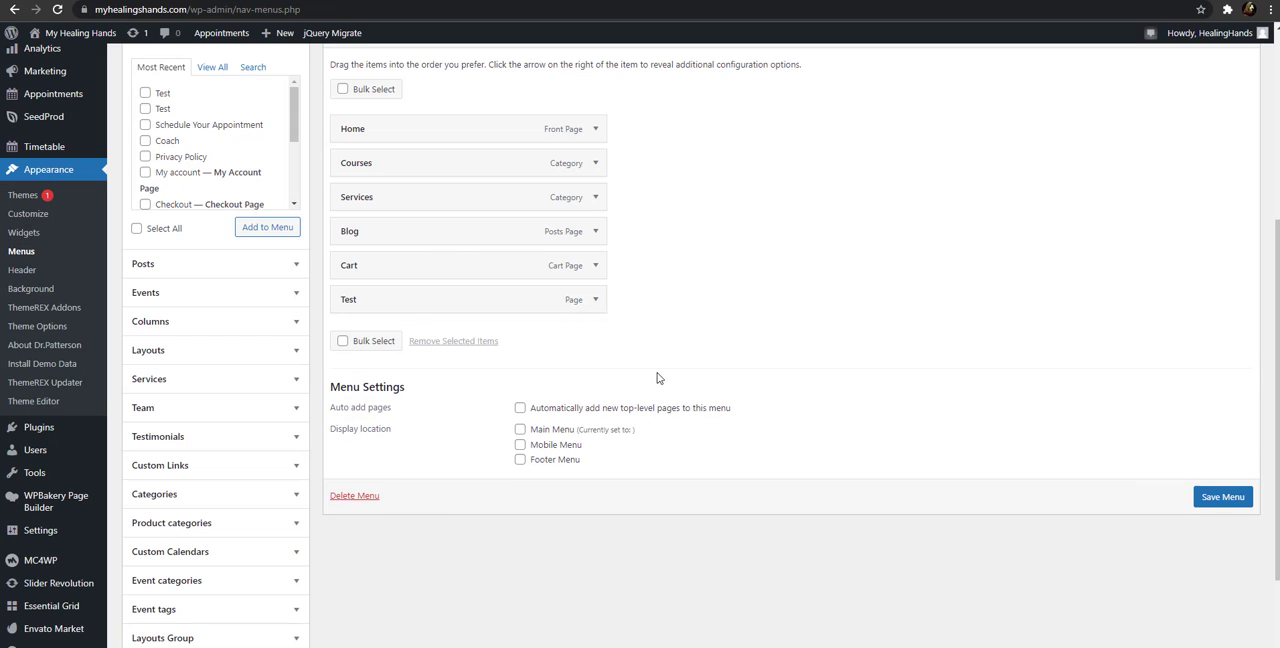
left_click(594, 299)
left_click(353, 428)
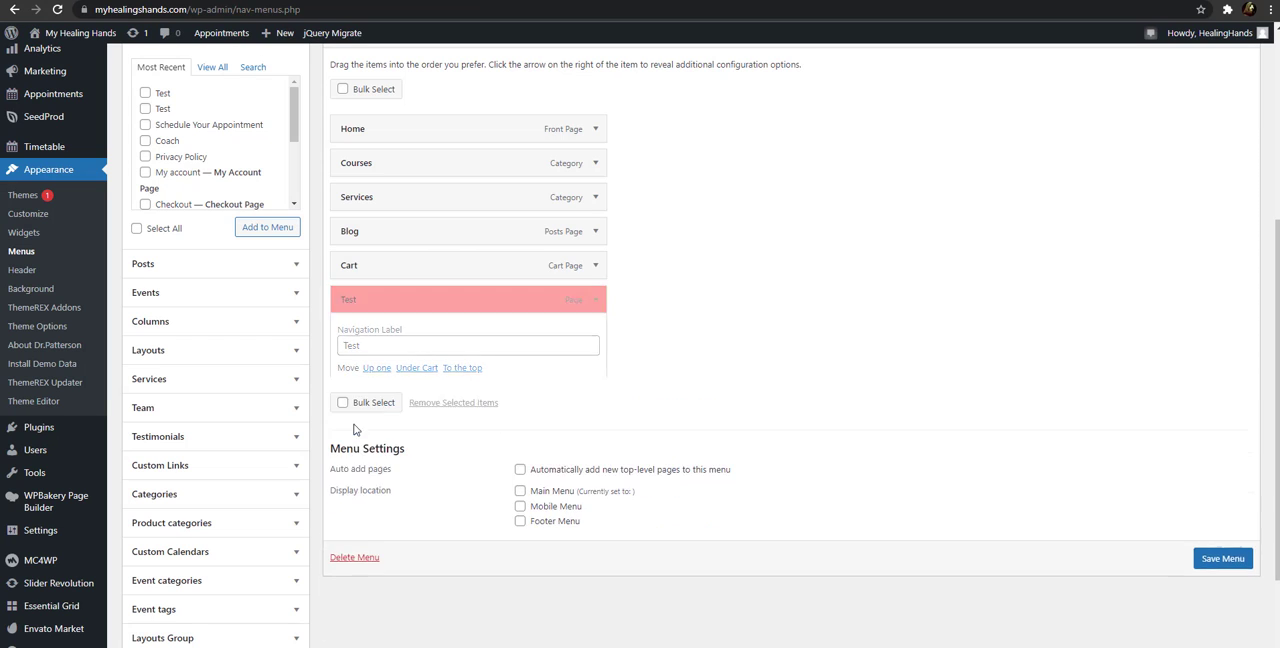
left_click(1224, 463)
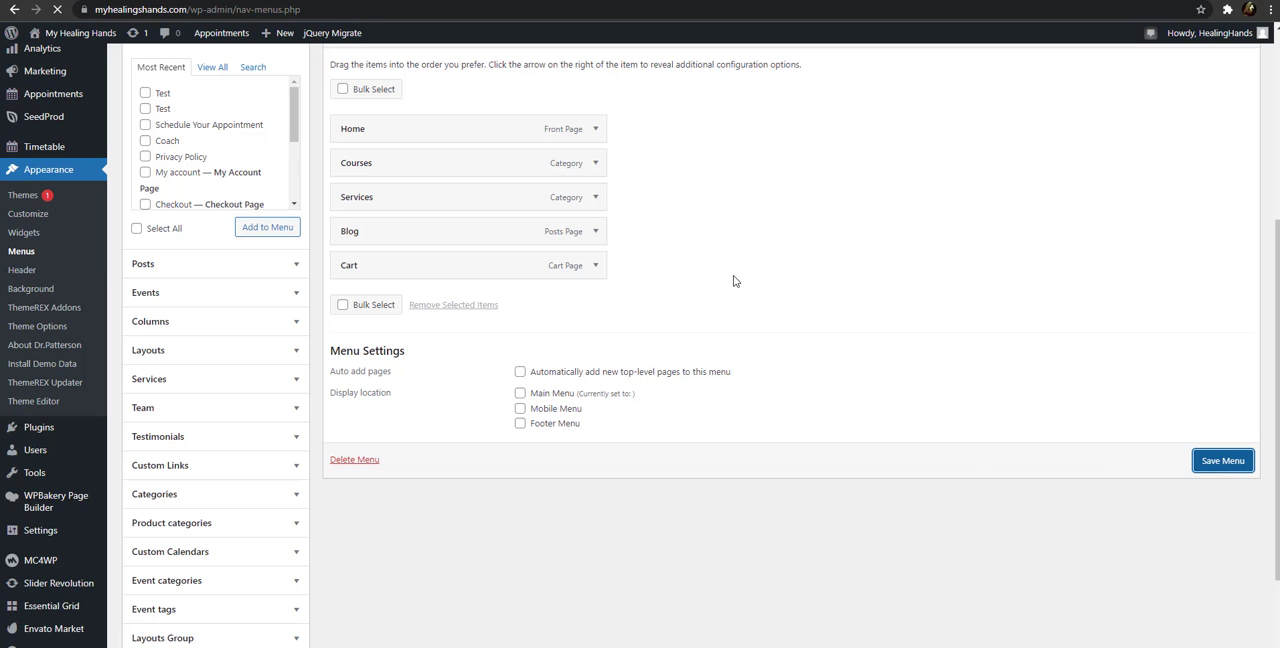
scroll(814, 280, "up", 2)
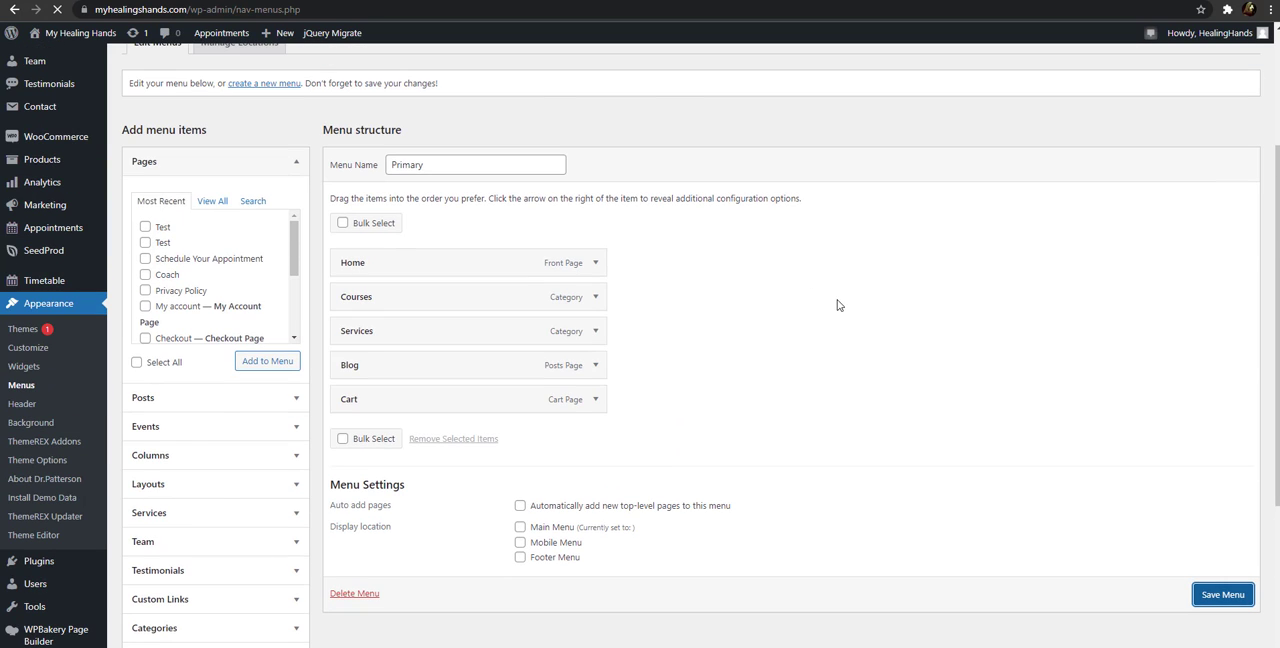
scroll(697, 308, "down", 3)
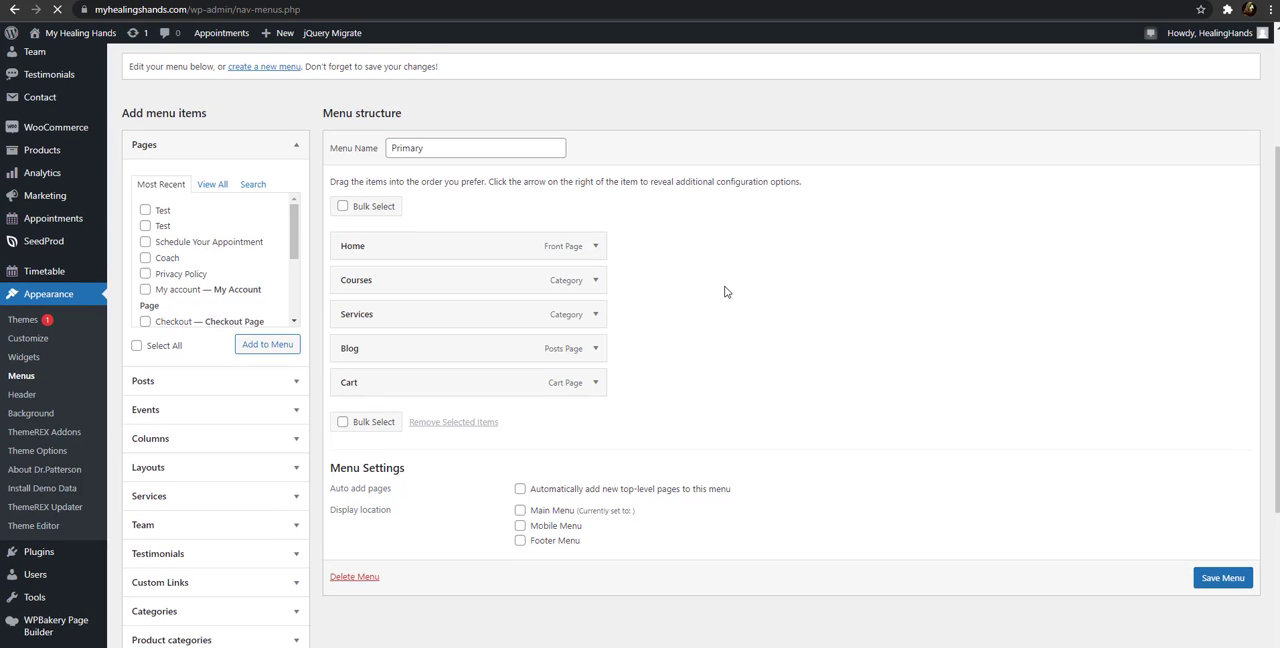